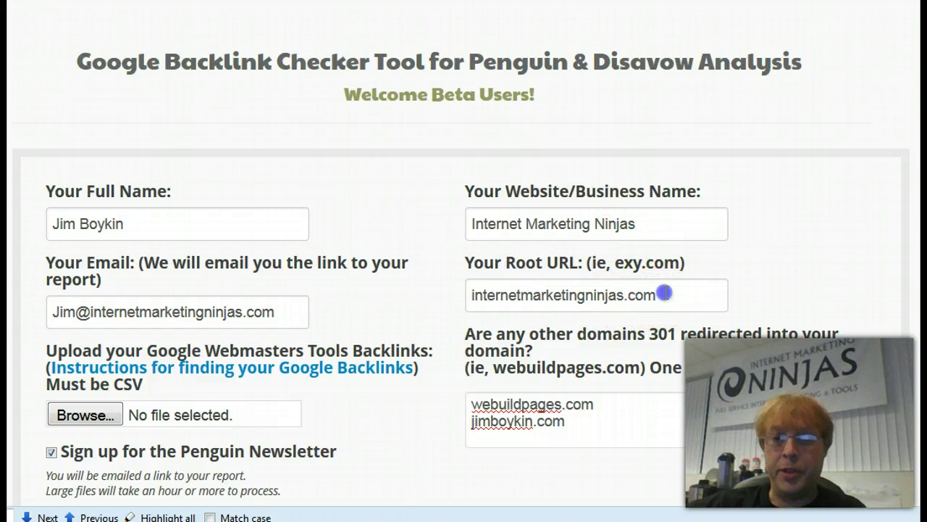
# Review the root URL and the list of 301-redirected domains in the backlink checker form.
pyautogui.moveTo(656, 294); pyautogui.dragTo(479, 295)
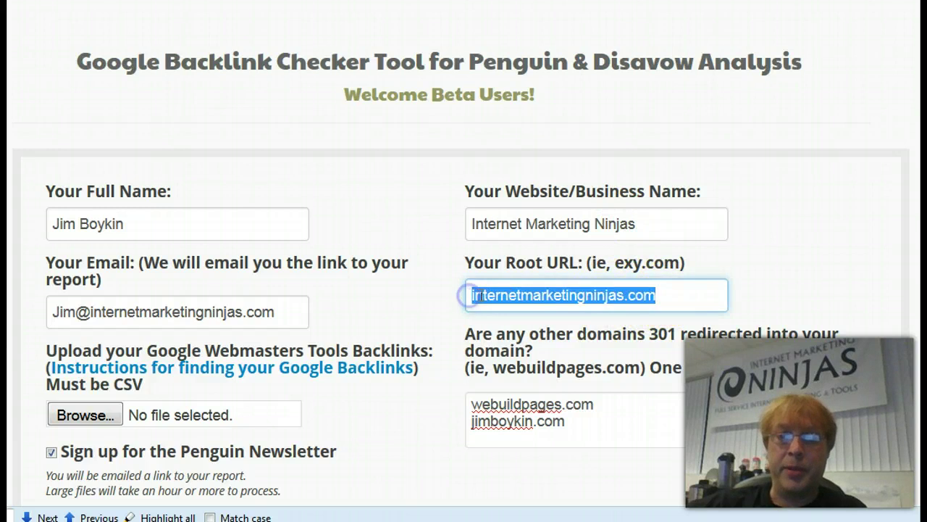
pyautogui.click(482, 293)
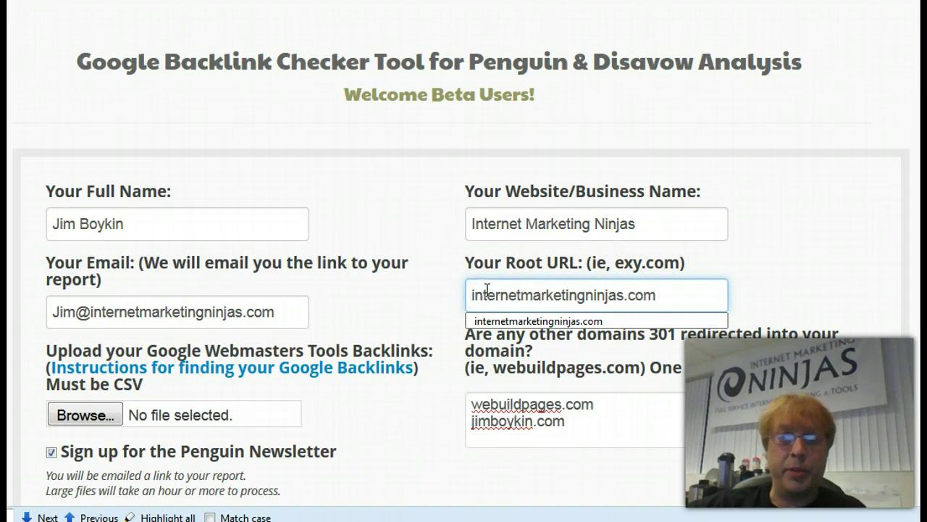
pyautogui.moveTo(661, 295); pyautogui.dragTo(468, 294)
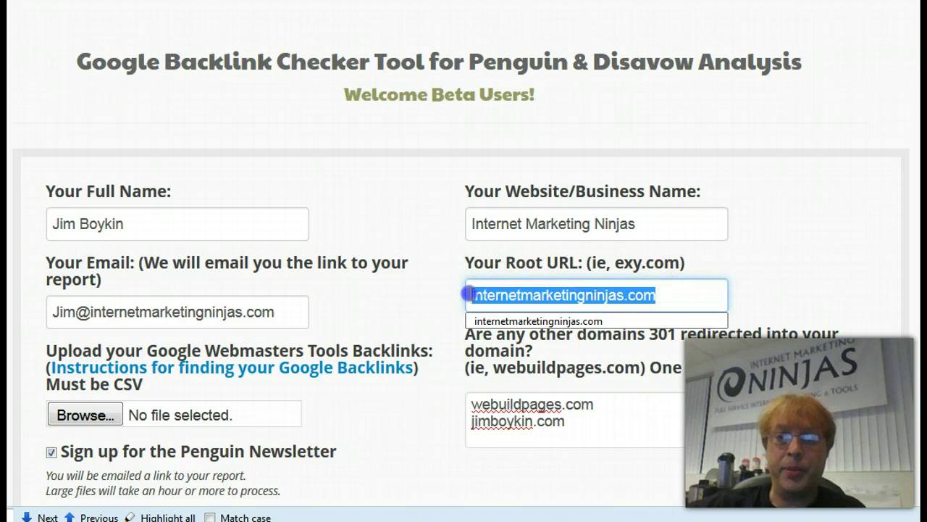
pyautogui.click(488, 294)
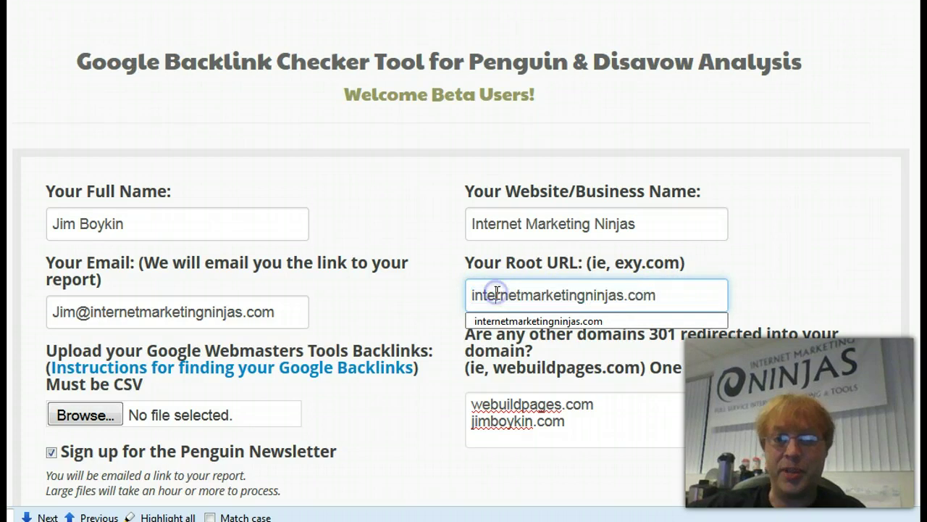
pyautogui.click(530, 352)
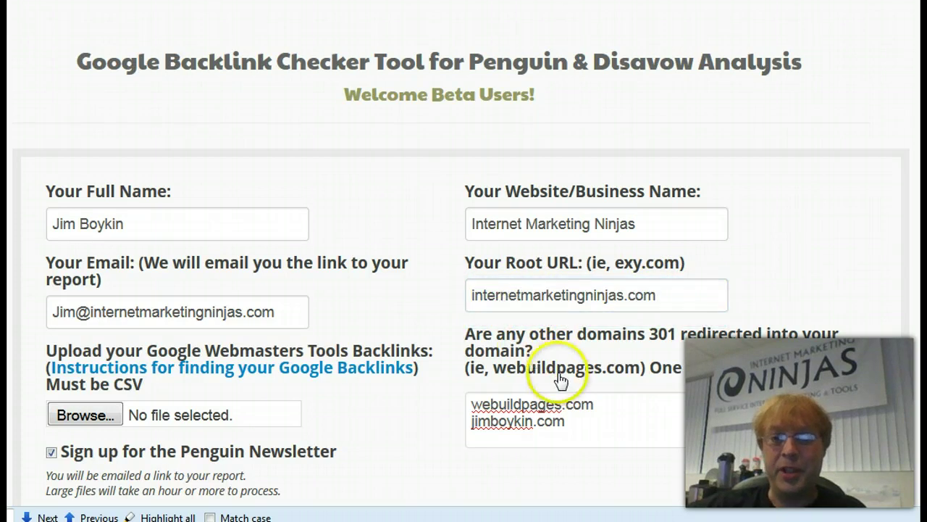
pyautogui.click(567, 426)
pyautogui.hotkey('ctrl', 'a')
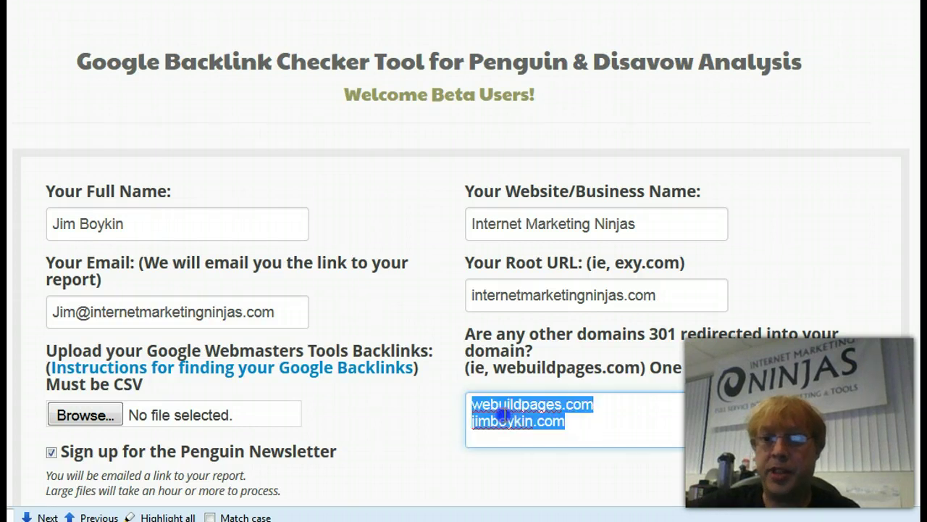
pyautogui.click(500, 391)
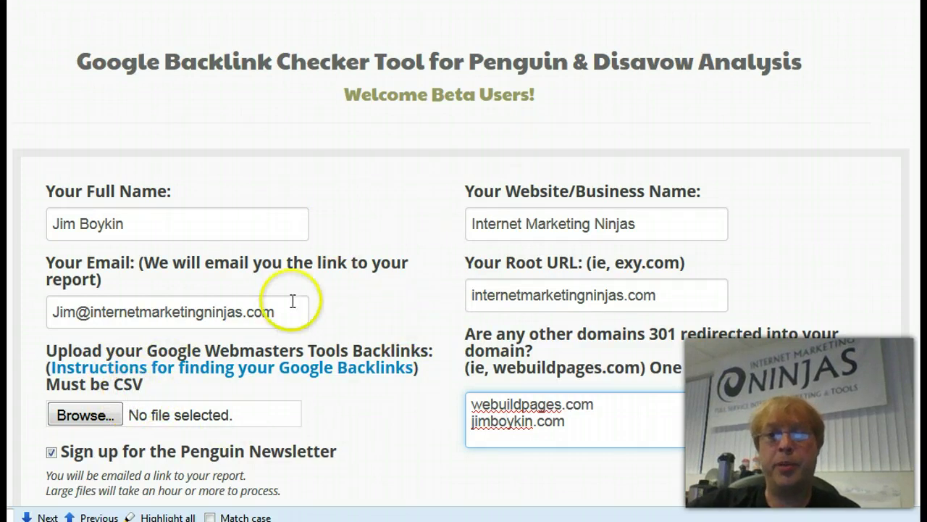
# Review the report email field and read the disavow warnings beneath the backlink checker form.
pyautogui.moveTo(275, 311); pyautogui.dragTo(49, 311)
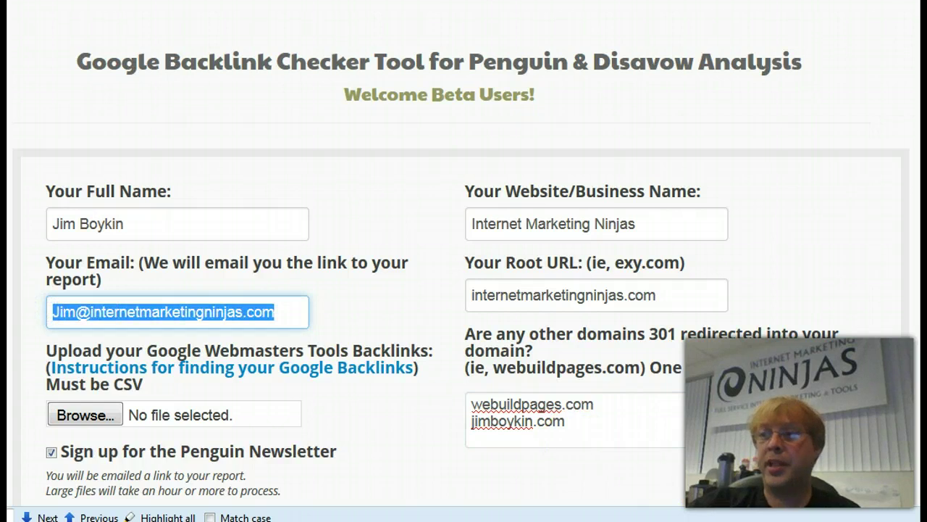
pyautogui.scroll(-3, 463, 290)
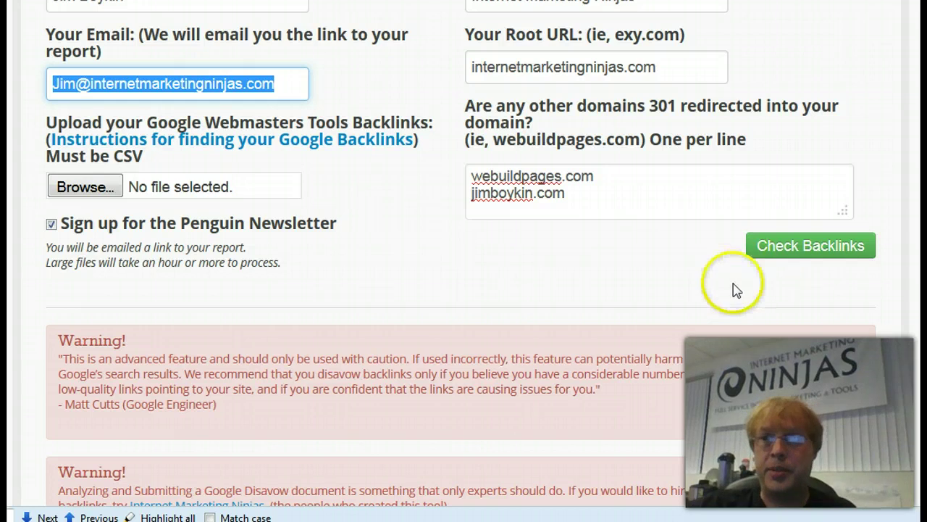
pyautogui.scroll(-2, 714, 329)
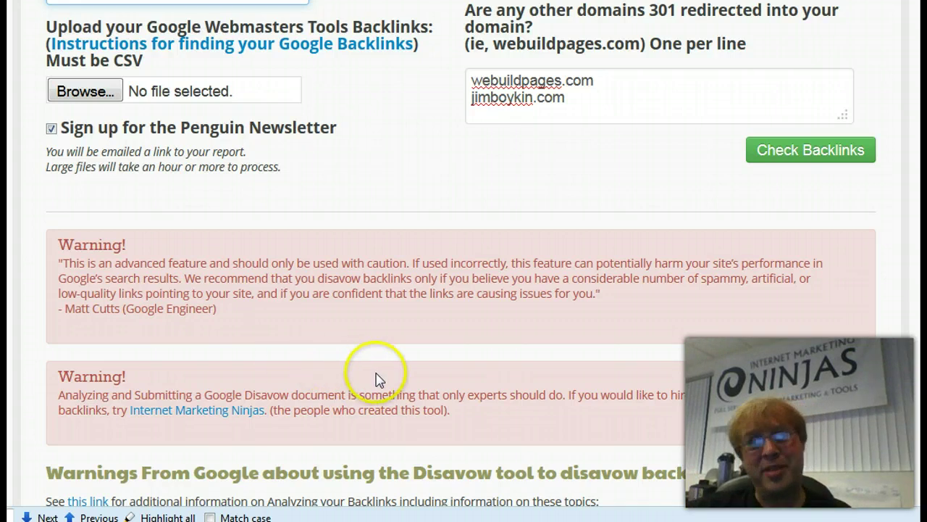
pyautogui.scroll(3, 377, 258)
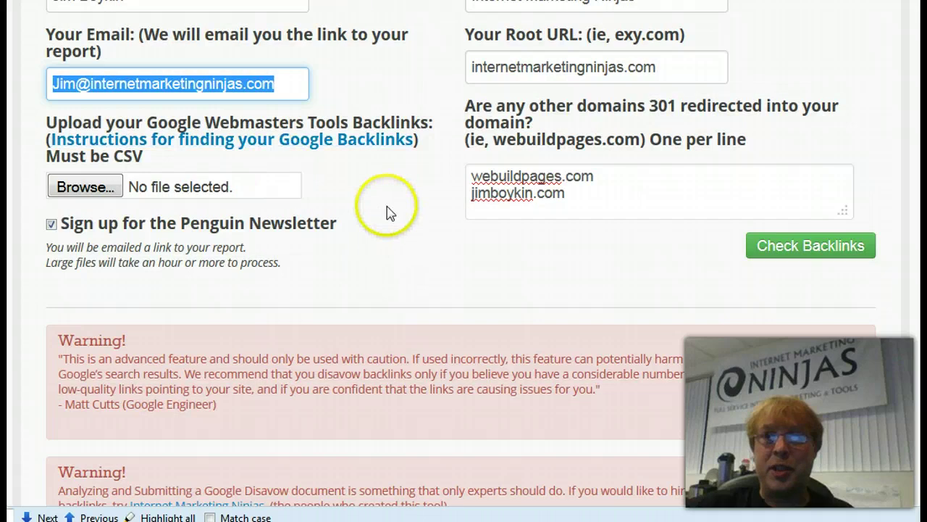
pyautogui.scroll(5, 384, 207)
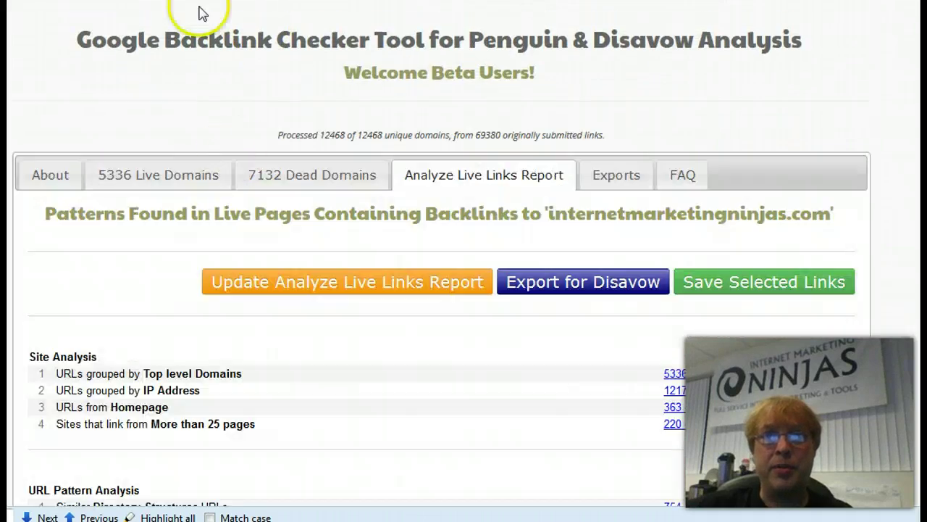
# Show the About section of the internetmarketingninjas.com results and examine the summary of processed unique domains and originally submitted links.
pyautogui.click(62, 179)
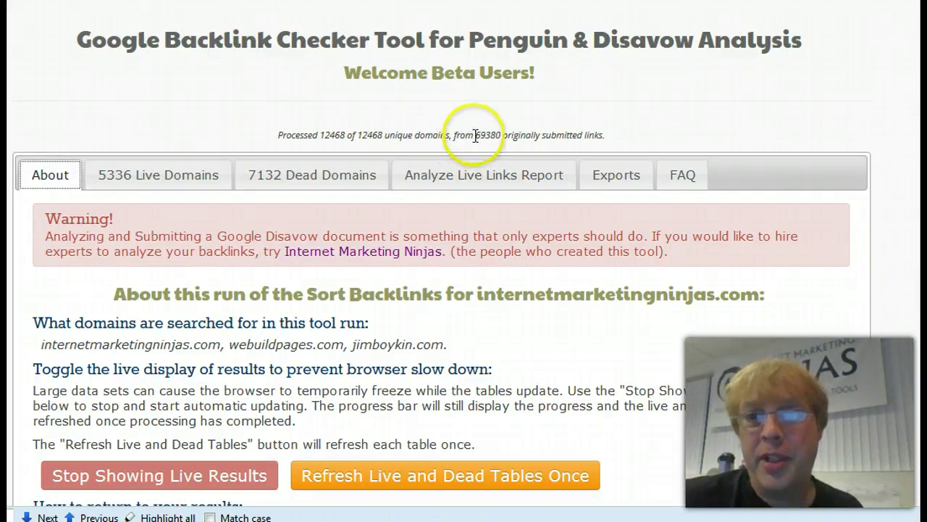
pyautogui.moveTo(473, 135); pyautogui.dragTo(601, 135)
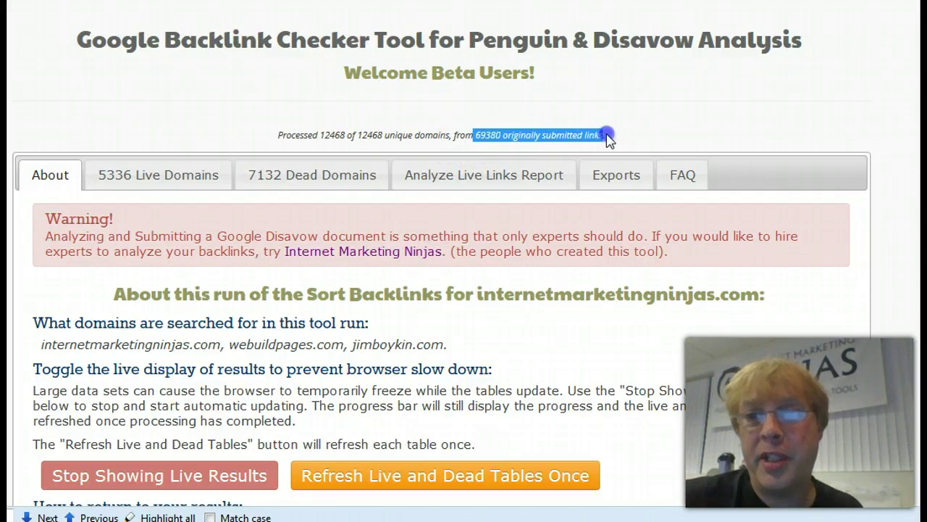
pyautogui.click(607, 128)
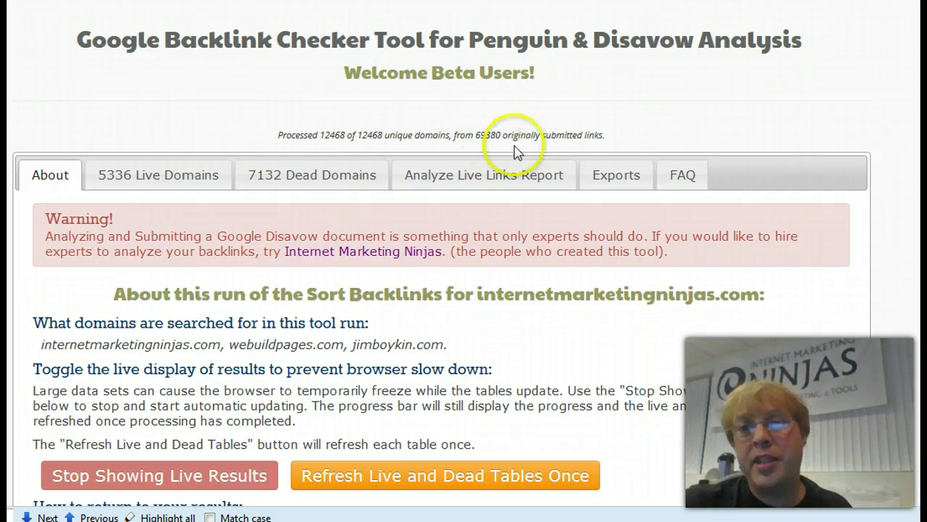
pyautogui.click(477, 133)
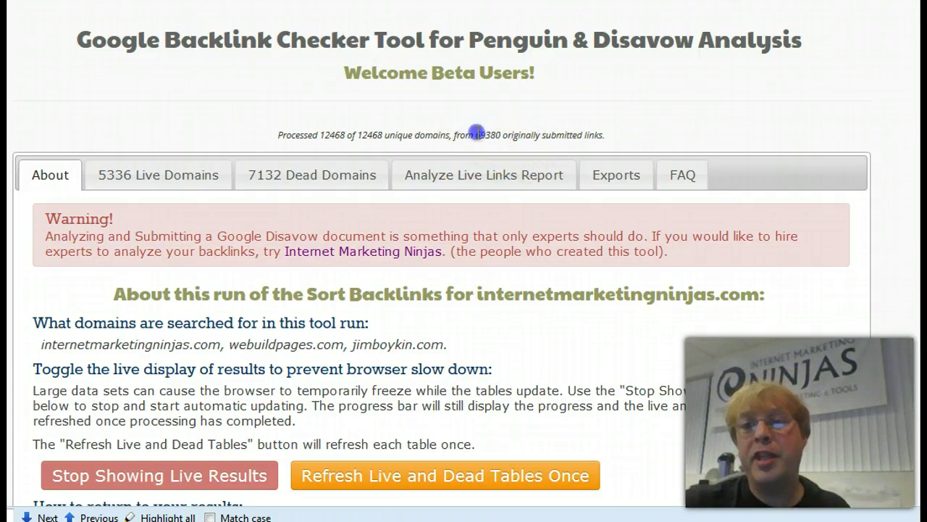
pyautogui.moveTo(477, 132); pyautogui.dragTo(596, 136)
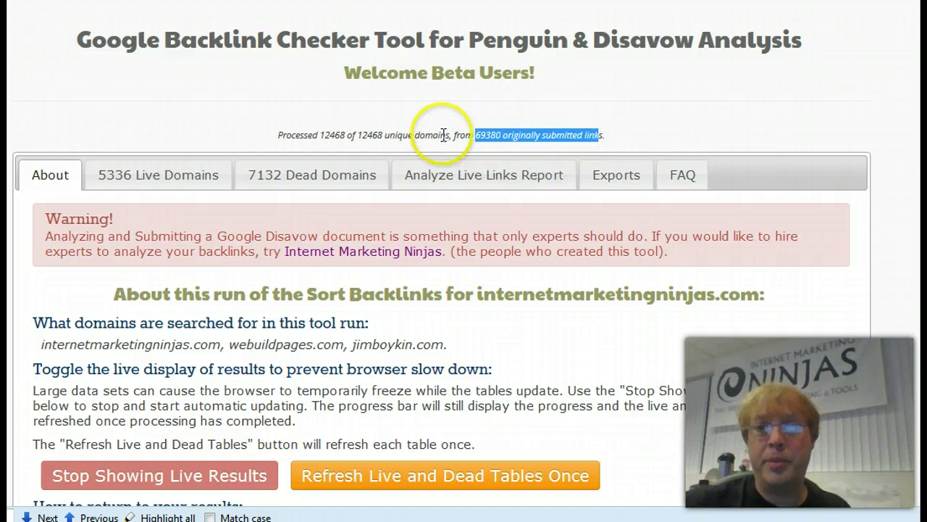
pyautogui.moveTo(452, 136); pyautogui.dragTo(283, 135)
pyautogui.click(313, 139)
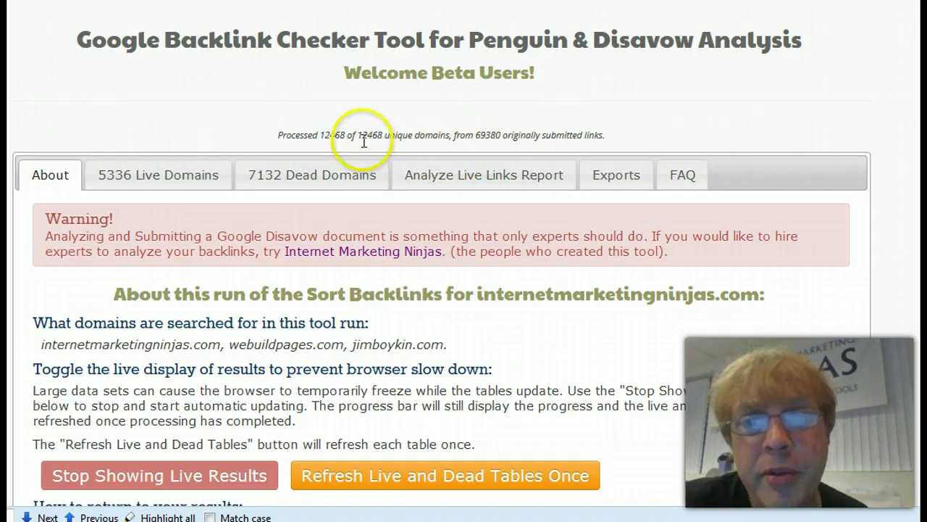
pyautogui.moveTo(357, 135); pyautogui.dragTo(391, 129)
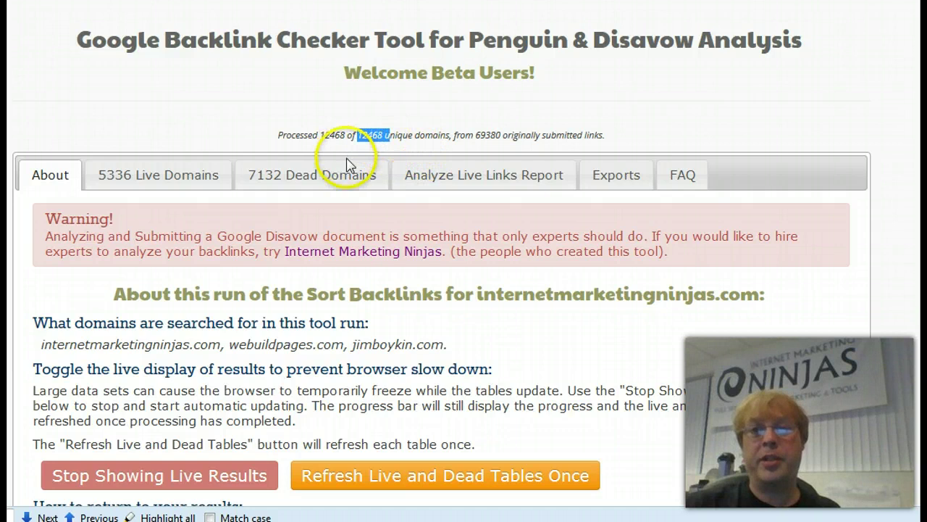
pyautogui.click(200, 193)
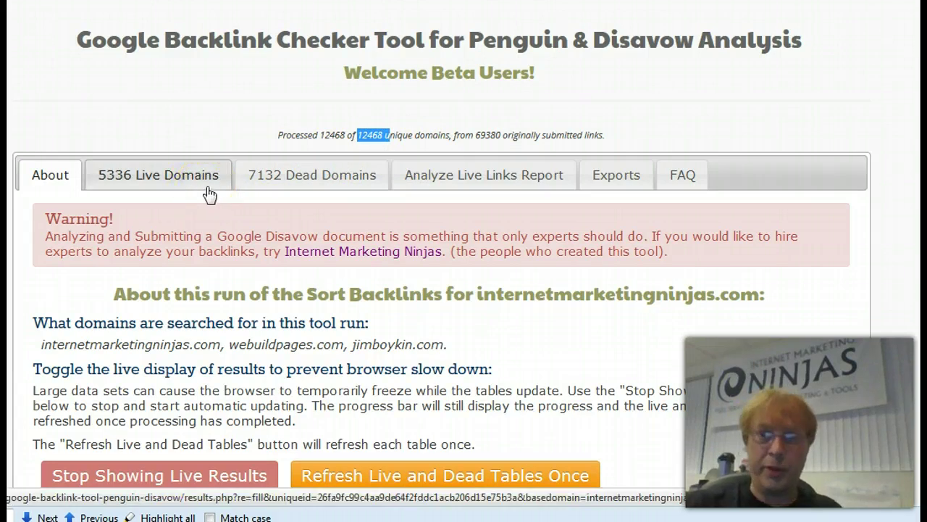
pyautogui.click(295, 187)
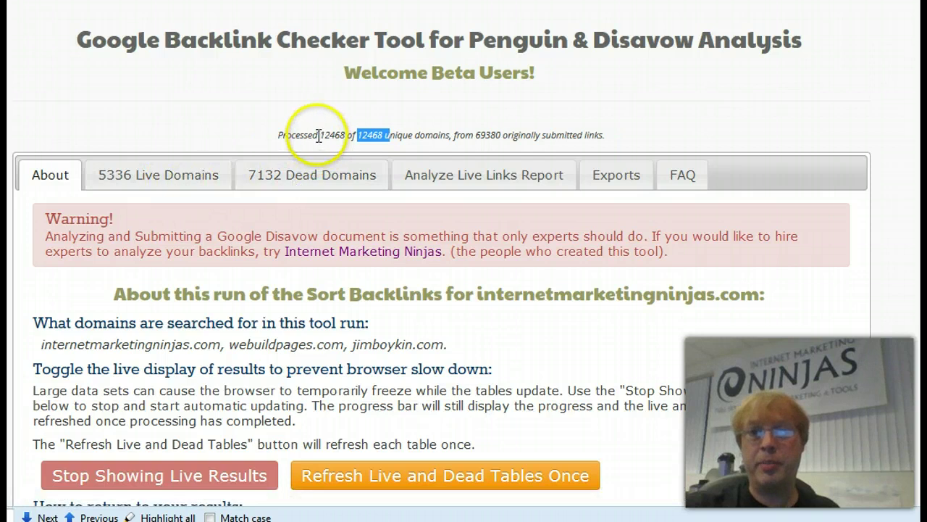
pyautogui.moveTo(319, 136); pyautogui.dragTo(394, 136)
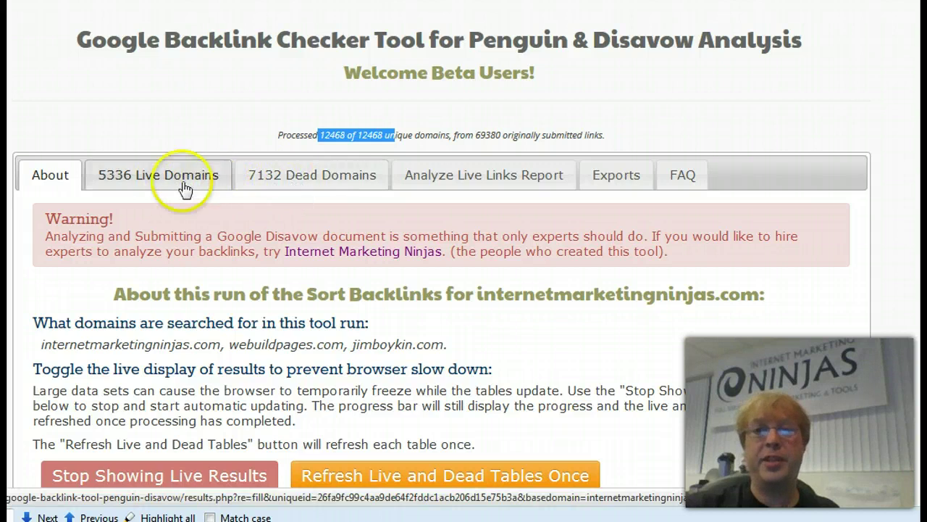
# Show the dead domains report and examine the reasons for dead links in the Possible Host Error Backlinks table.
pyautogui.click(301, 187)
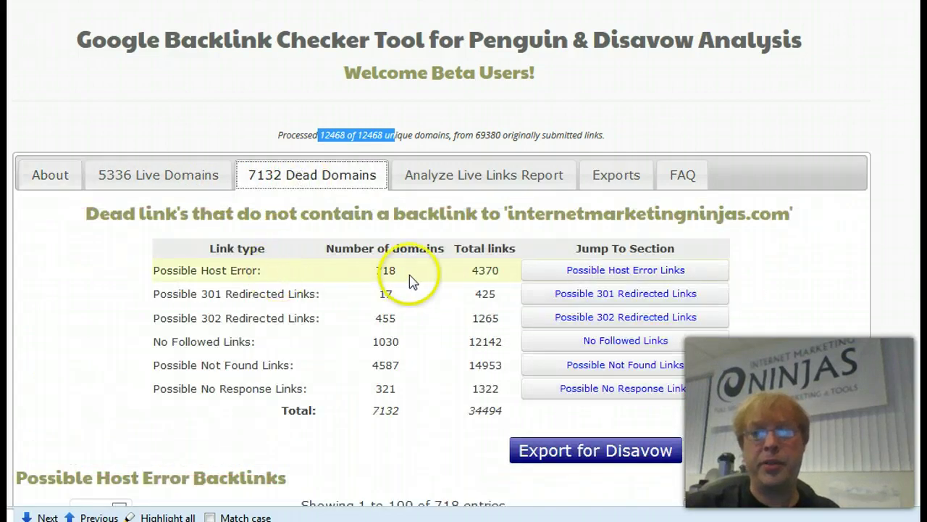
pyautogui.scroll(-4, 409, 274)
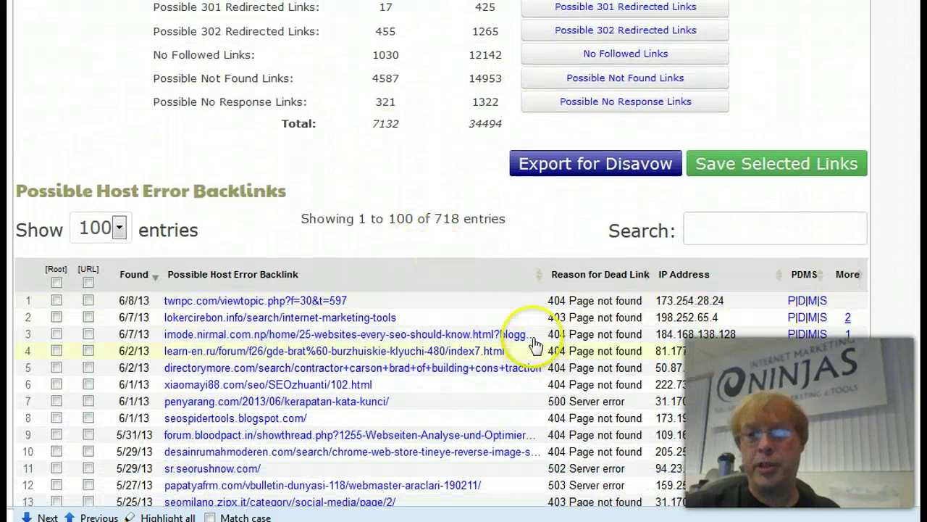
pyautogui.scroll(-2, 540, 416)
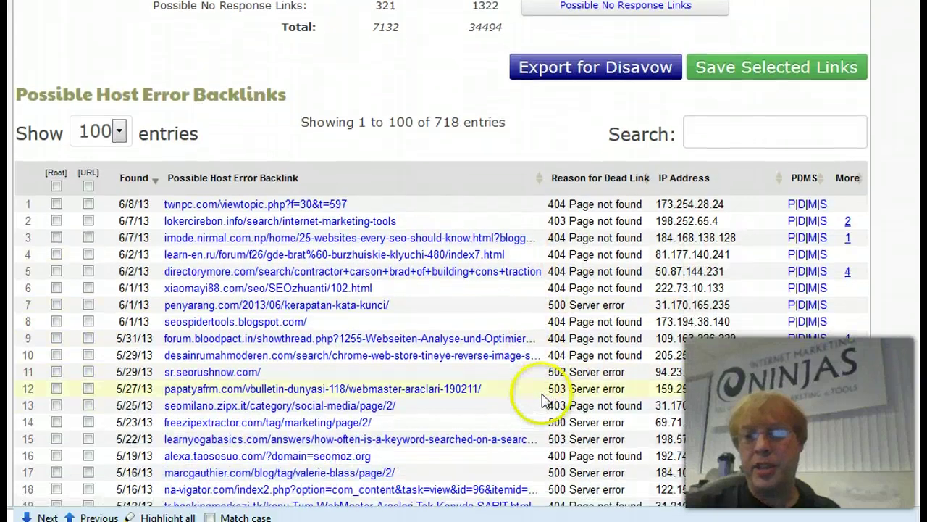
pyautogui.scroll(-2, 545, 399)
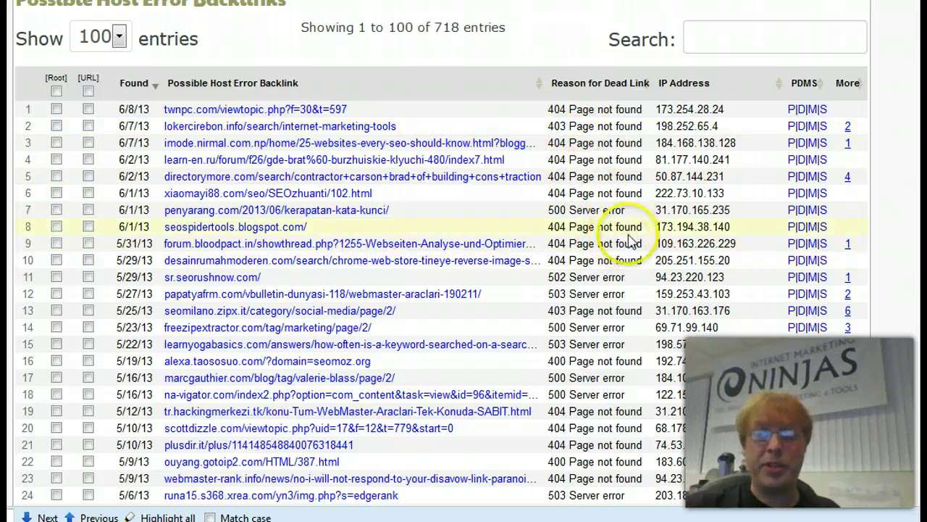
pyautogui.scroll(4, 619, 239)
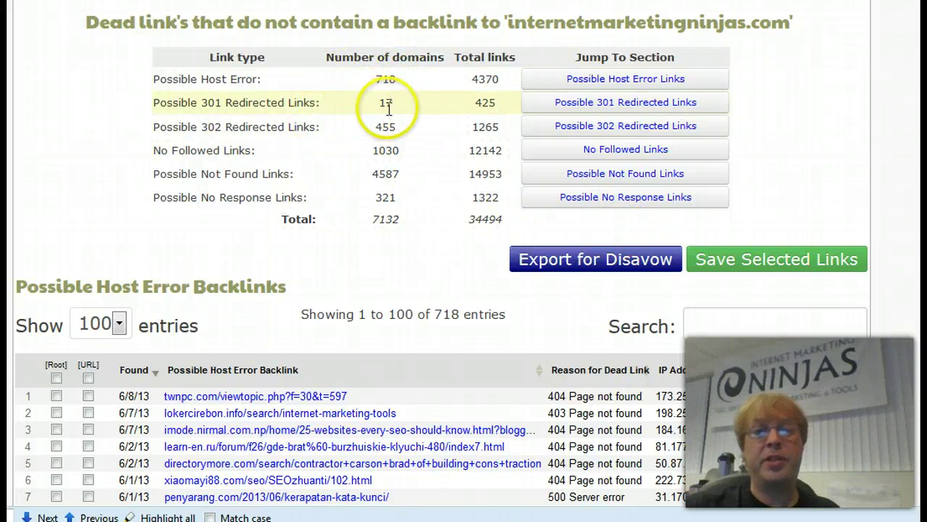
# Examine the domain counts for 301 and 302 redirected, no followed, not found and no response links in the dead links summary.
pyautogui.doubleClick(374, 105)
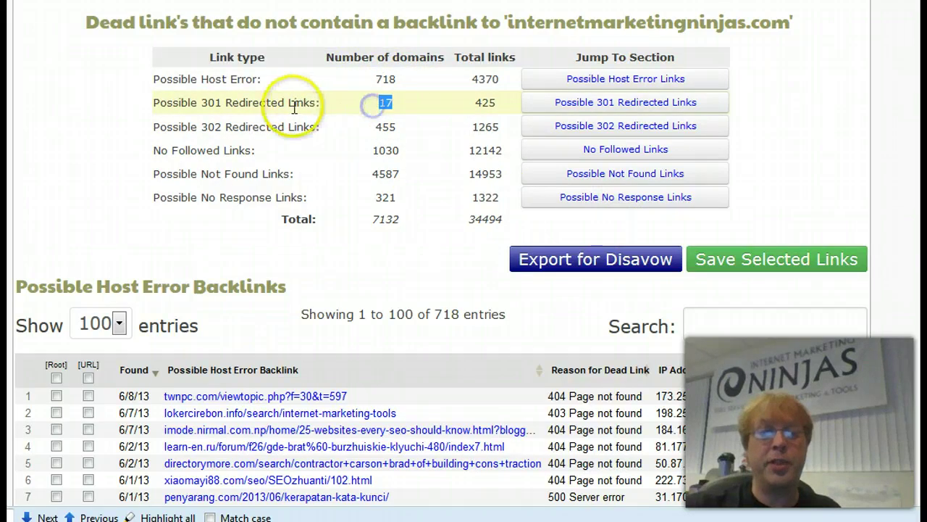
pyautogui.moveTo(320, 104); pyautogui.dragTo(251, 104)
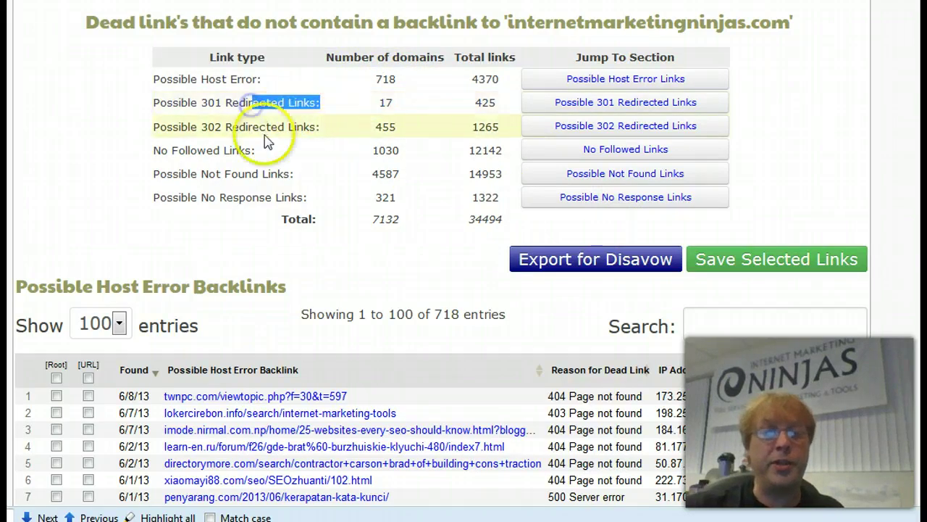
pyautogui.click(386, 128)
pyautogui.doubleClick(386, 127)
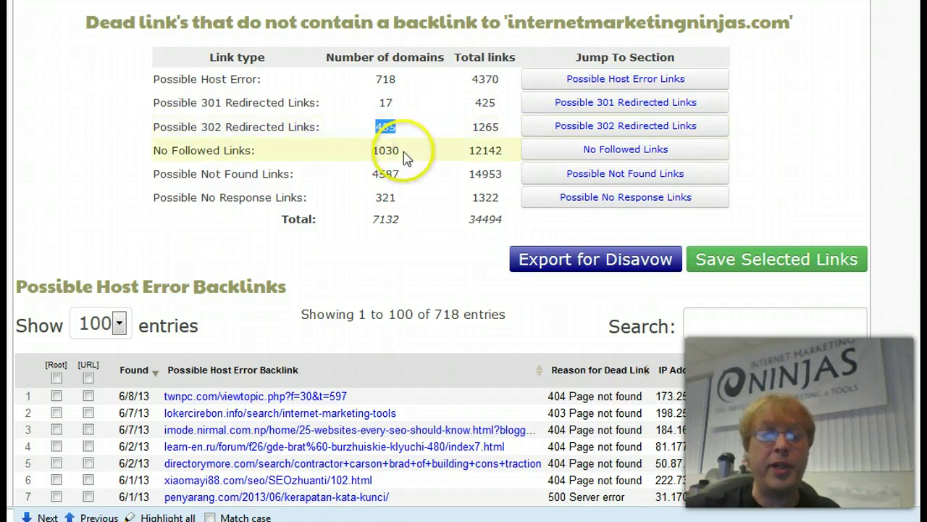
pyautogui.doubleClick(383, 150)
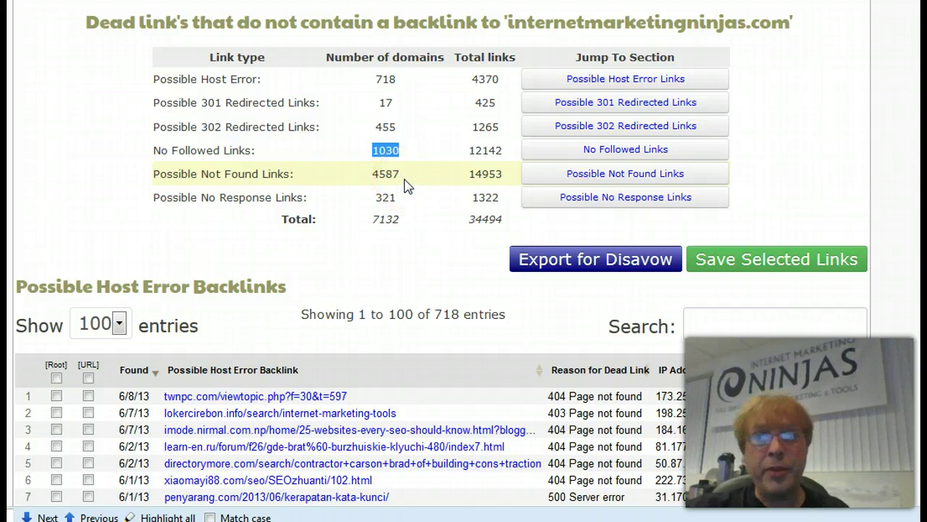
pyautogui.moveTo(402, 174); pyautogui.dragTo(370, 174)
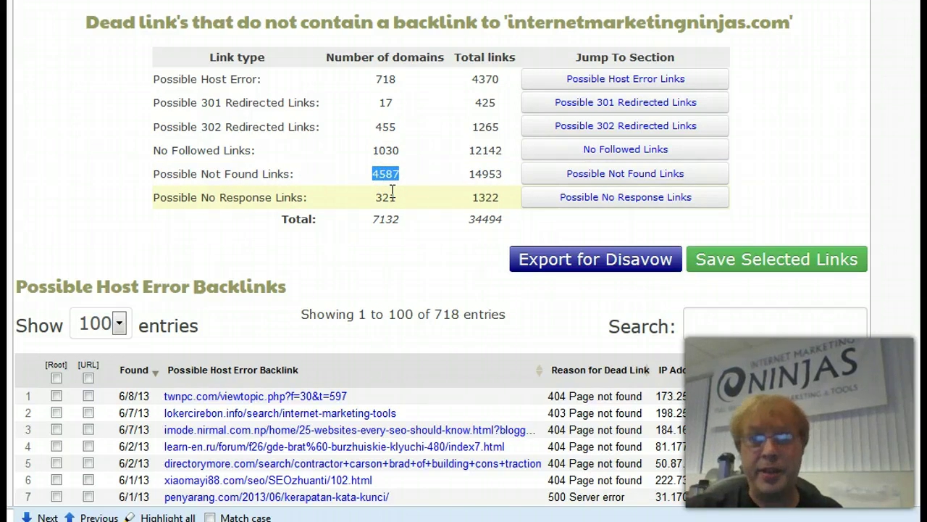
pyautogui.moveTo(397, 199); pyautogui.dragTo(368, 201)
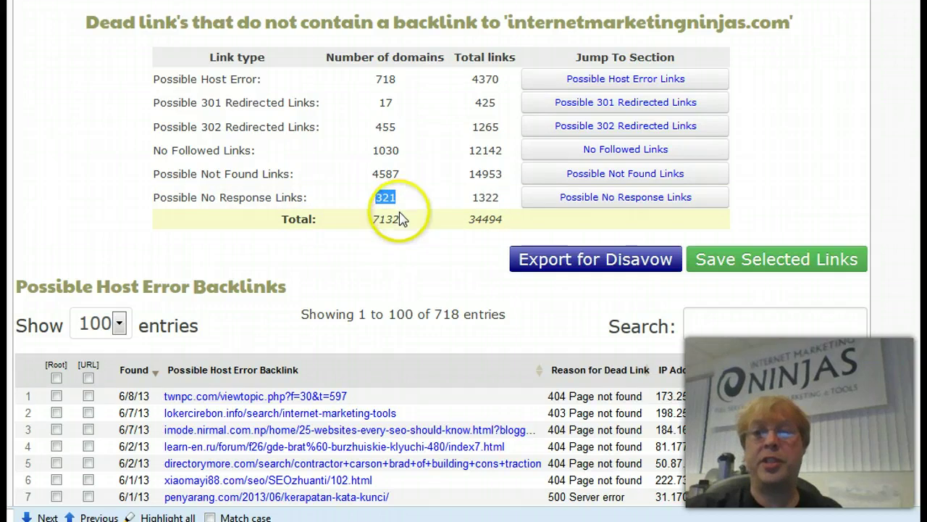
# Show the live domains report and examine its Live Backlinks table.
pyautogui.scroll(3, 419, 239)
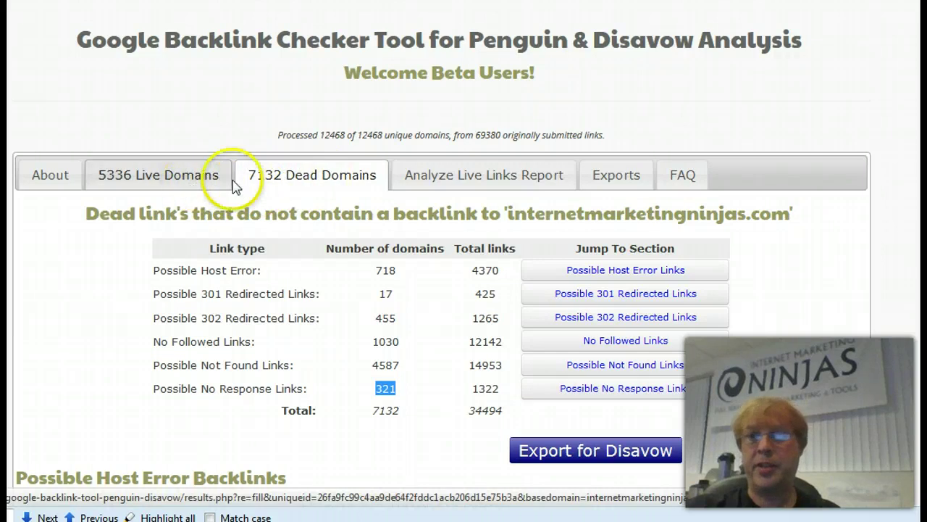
pyautogui.click(187, 189)
pyautogui.scroll(-3, 275, 376)
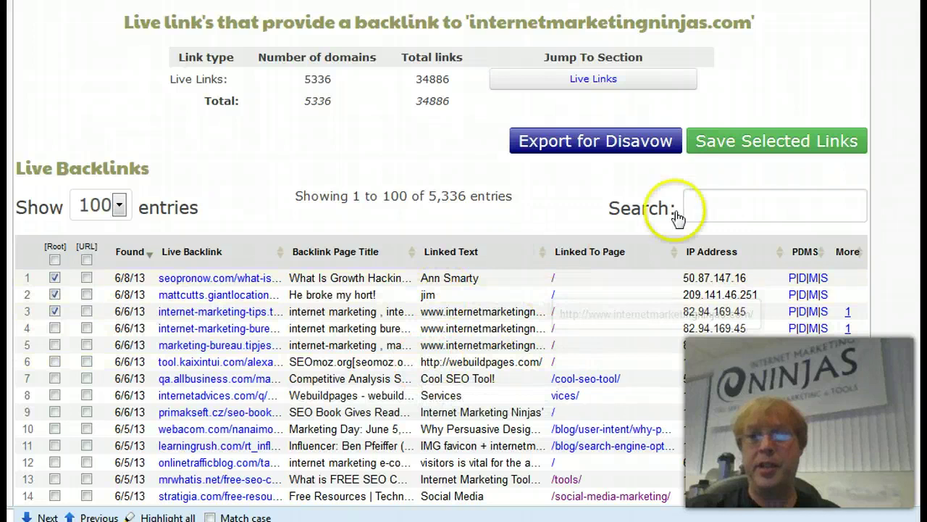
# Show the Analyze Live Links Report and examine its Site Analysis, URL Pattern Analysis and Root Domain Analysis sections.
pyautogui.click(736, 210)
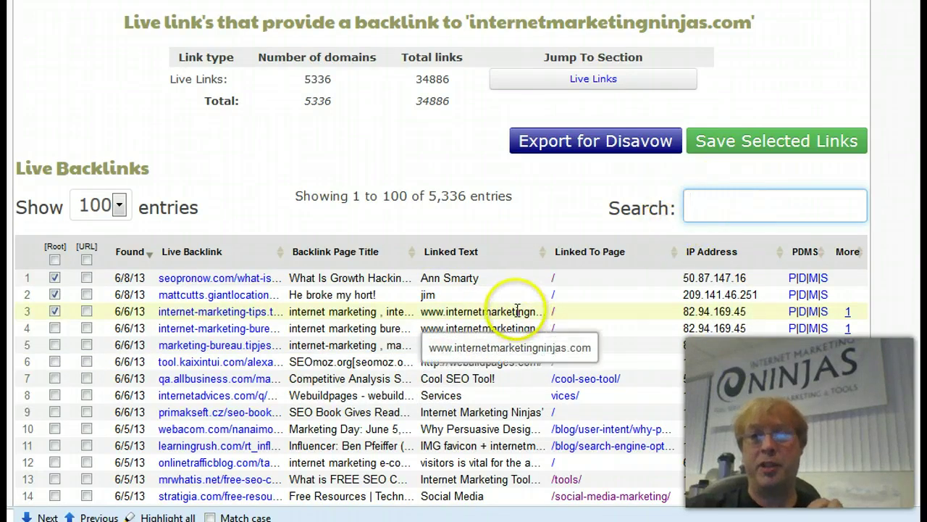
pyautogui.scroll(3, 529, 311)
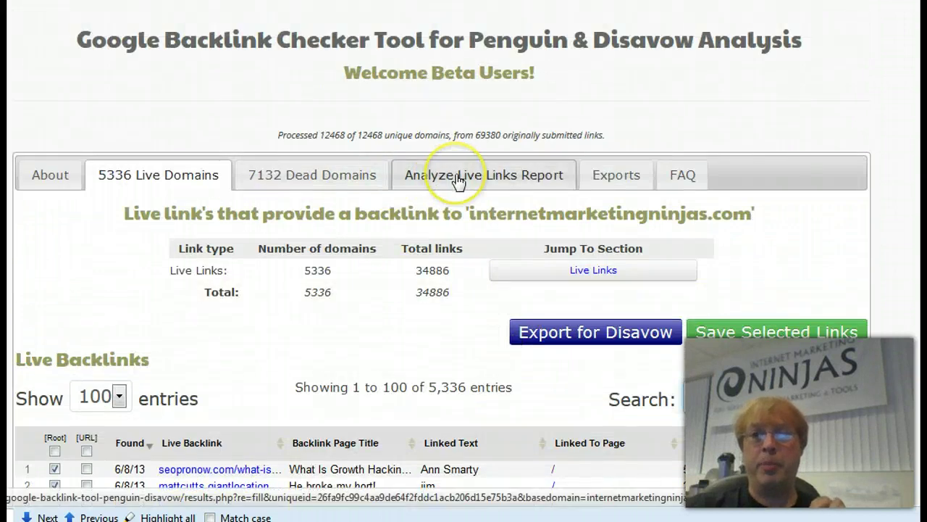
pyautogui.click(458, 181)
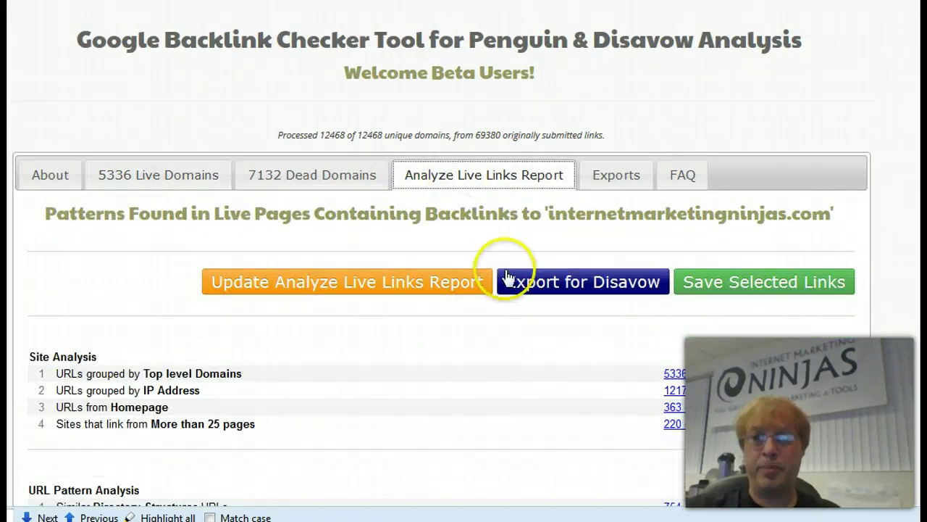
pyautogui.scroll(-2, 470, 268)
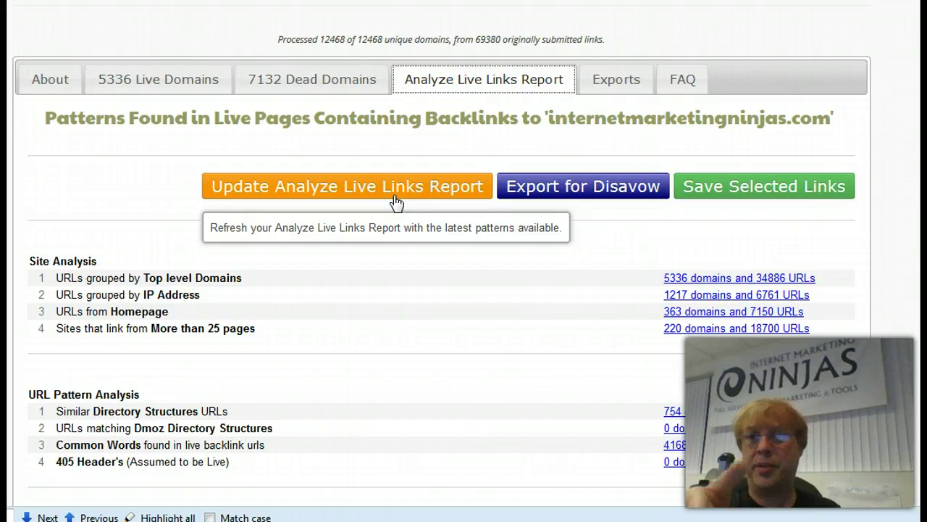
pyautogui.scroll(-3, 396, 200)
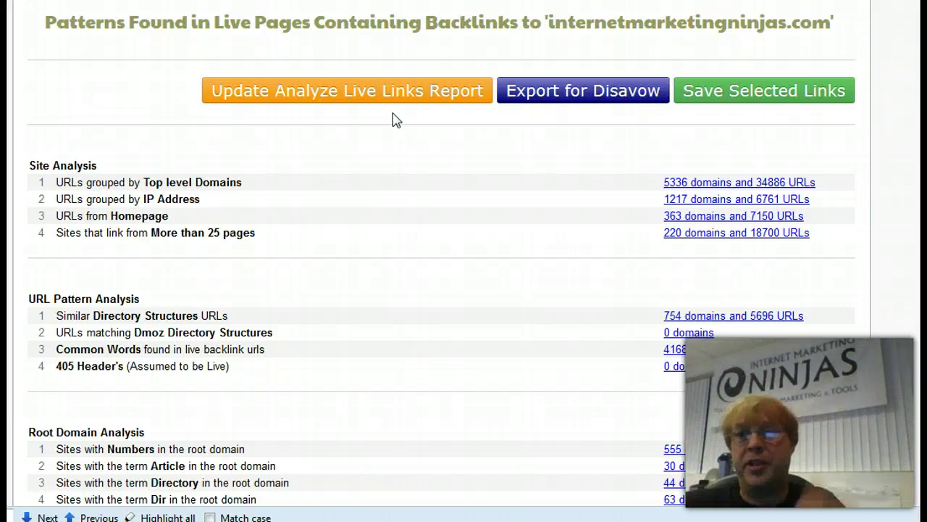
pyautogui.scroll(3, 580, 241)
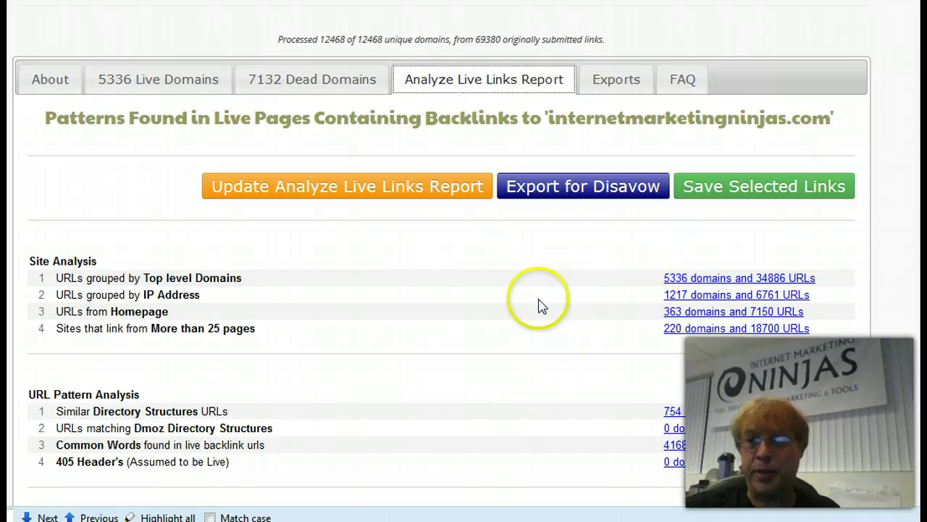
pyautogui.scroll(-3, 539, 308)
pyautogui.scroll(-3, 540, 308)
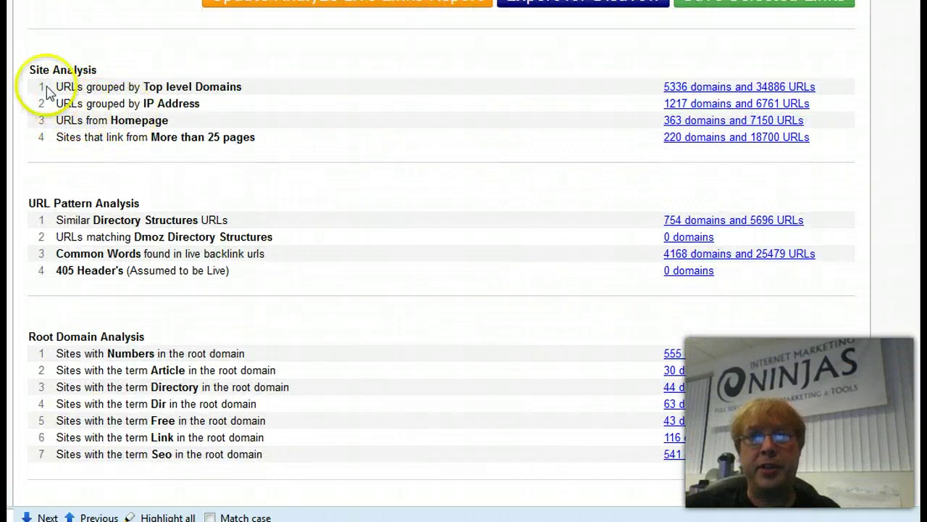
# List the .ru backlinks under URLs grouped by Top level Domains and examine the first domain's details and additional pages.
pyautogui.click(703, 93)
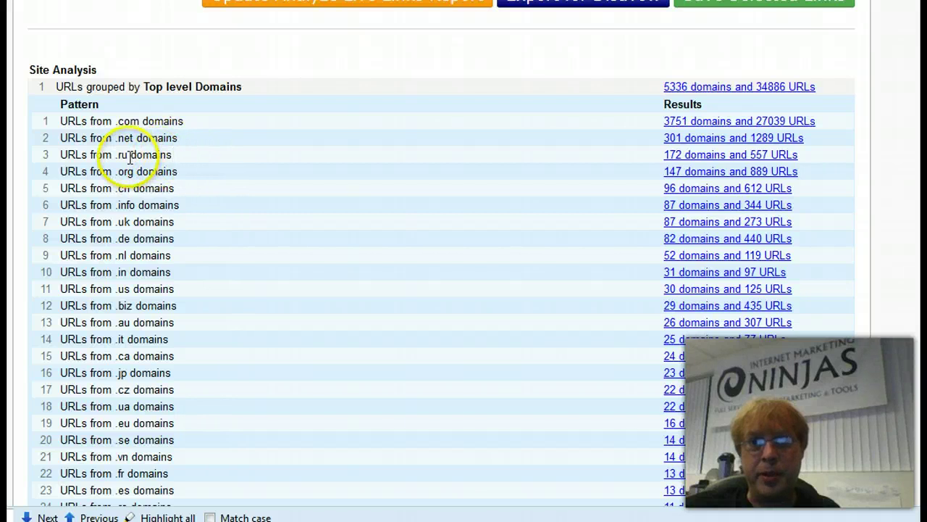
pyautogui.moveTo(137, 154); pyautogui.dragTo(116, 154)
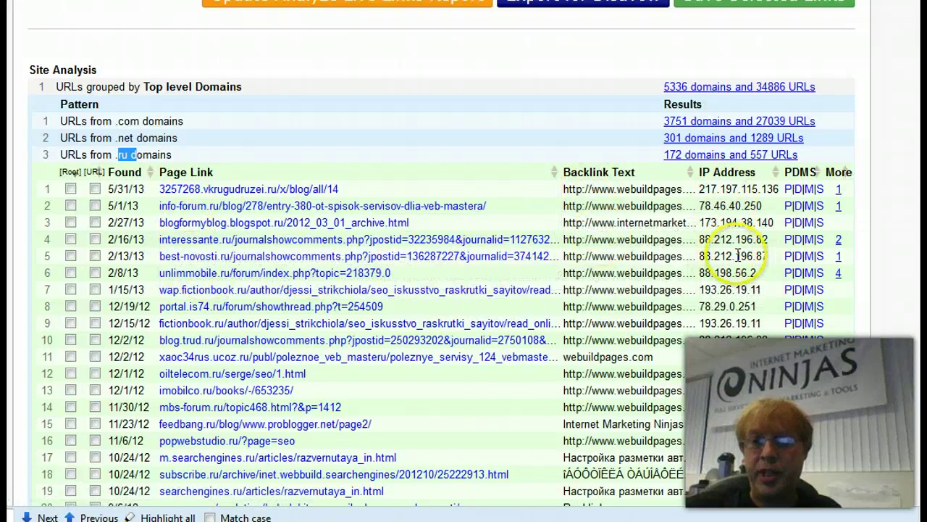
pyautogui.click(788, 190)
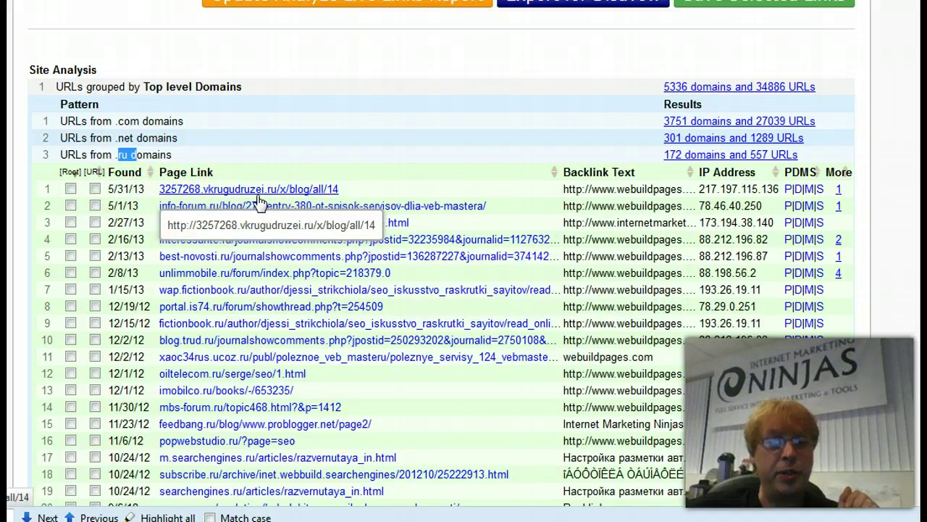
pyautogui.click(151, 191)
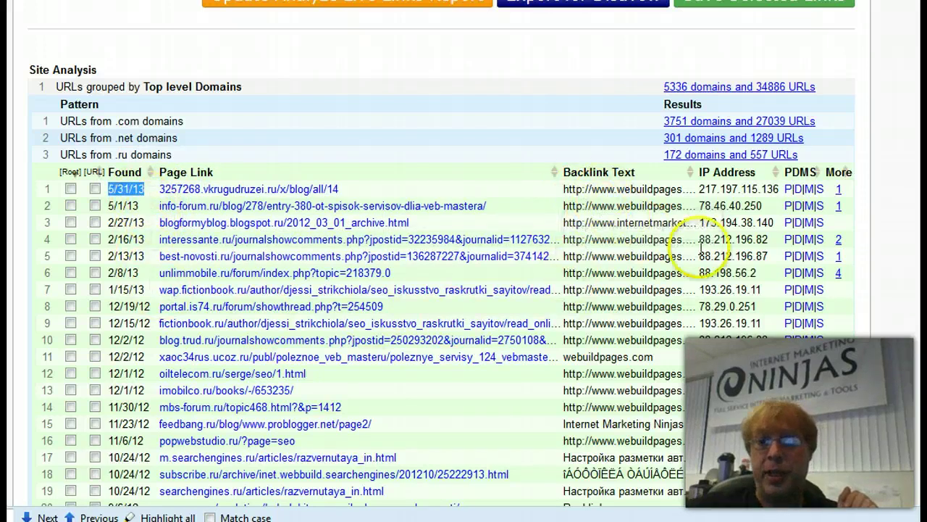
pyautogui.click(839, 191)
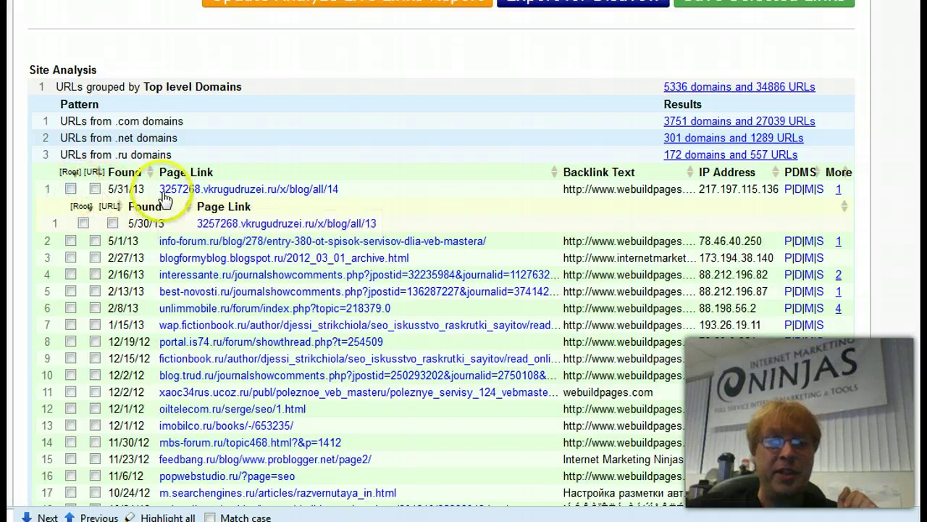
# Mark the first nine .ru backlinks at root level and collapse the Top level Domains group.
pyautogui.click(70, 189)
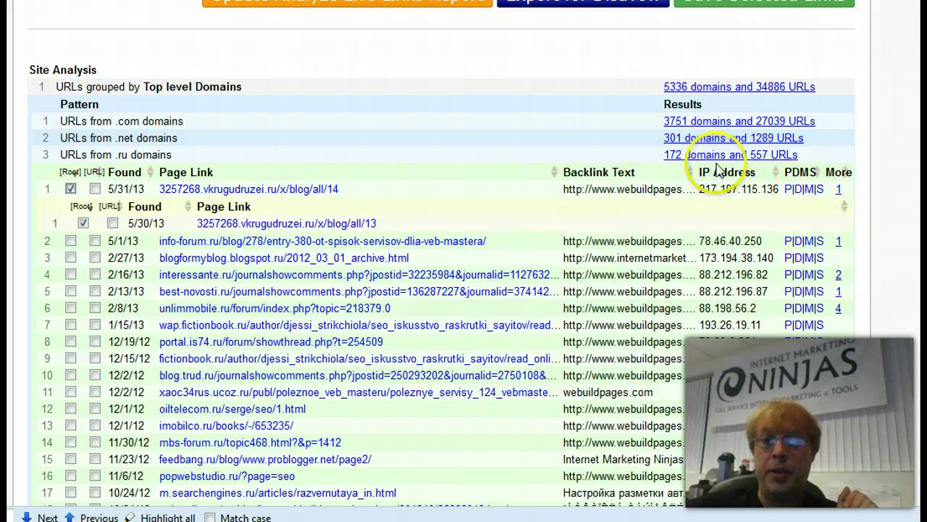
pyautogui.click(70, 241)
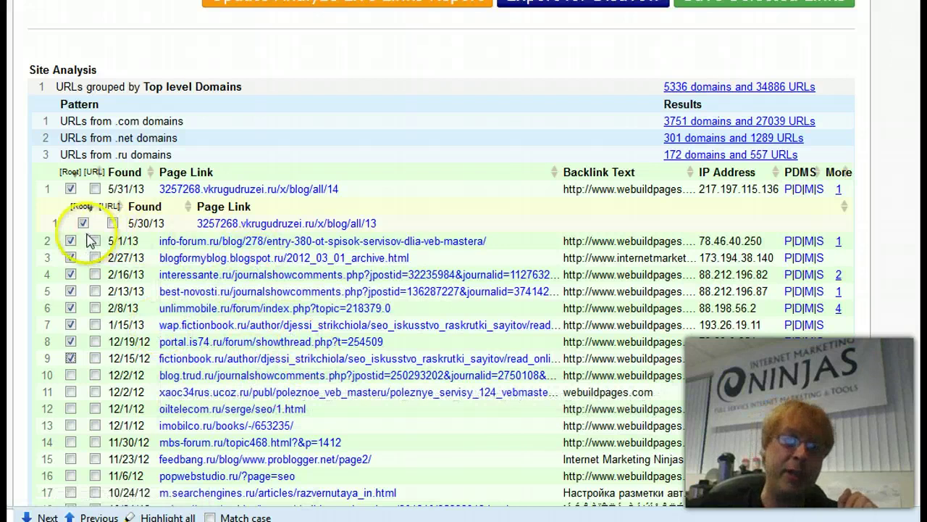
pyautogui.click(704, 155)
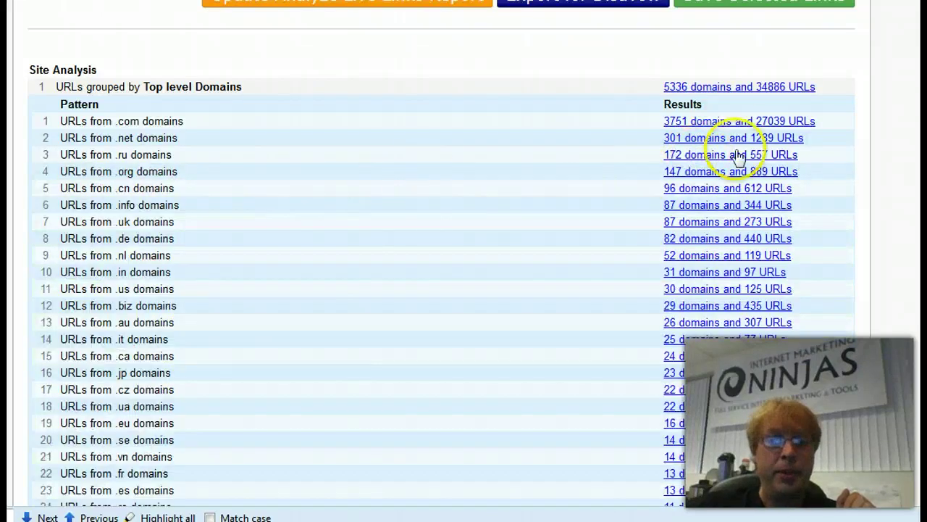
pyautogui.click(727, 88)
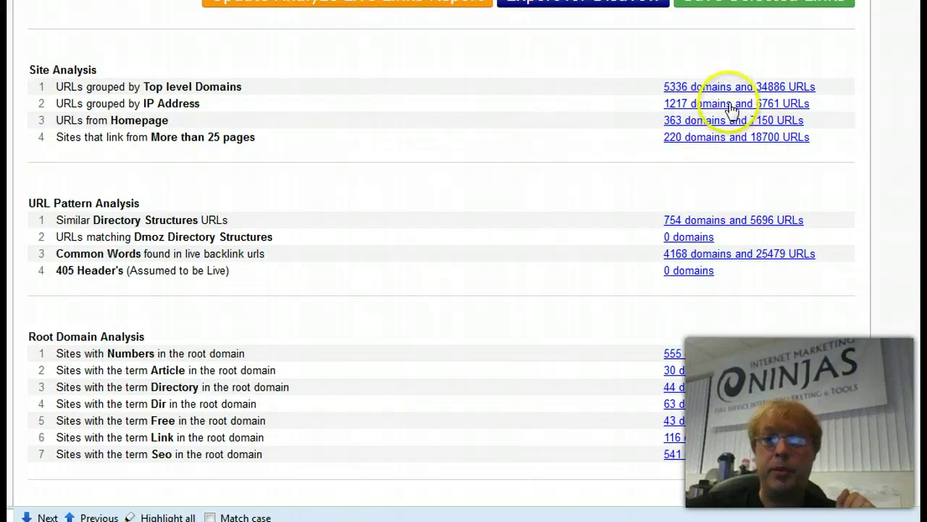
# Expand the URLs grouped by IP Address and examine the backlinks hosted on 173.194.38.170.
pyautogui.click(730, 106)
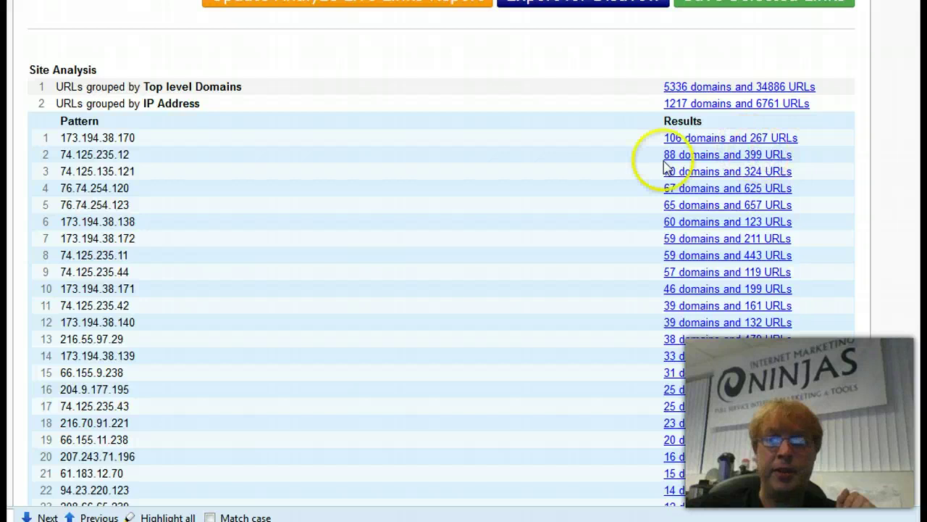
pyautogui.click(739, 140)
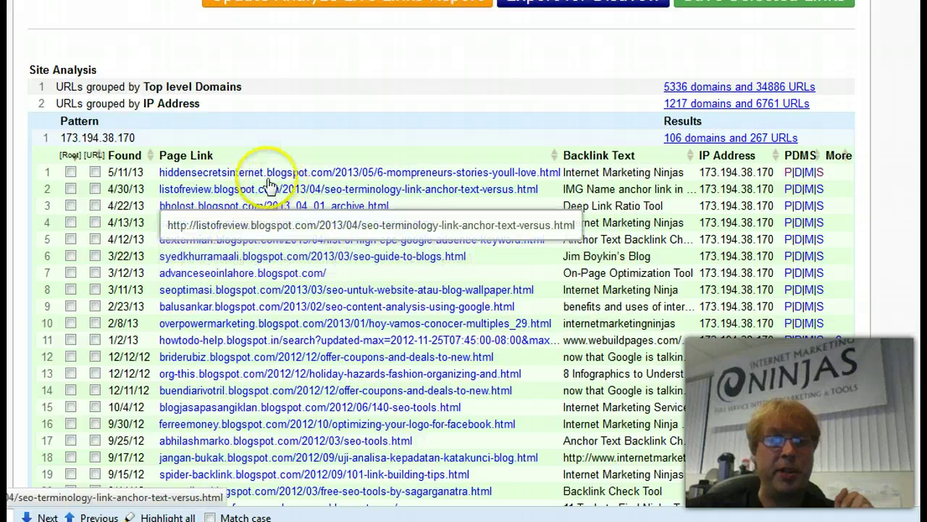
pyautogui.click(693, 137)
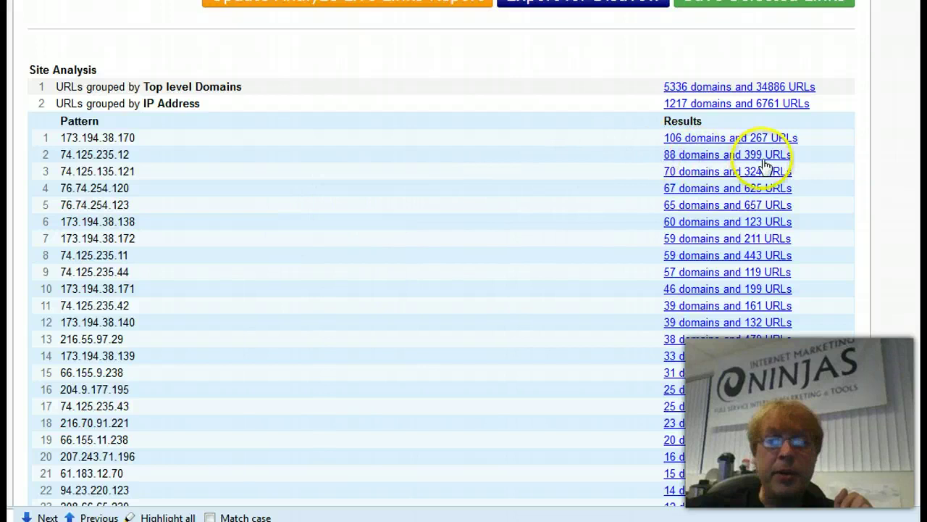
# Mark the first seven backlinks on IP 74.125.135.121 at root level and collapse the IP Address group.
pyautogui.click(701, 175)
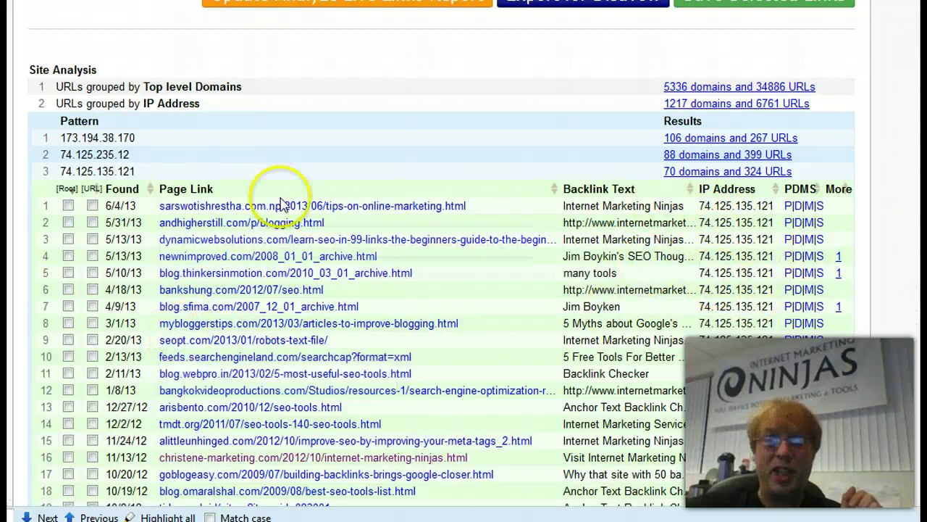
pyautogui.click(68, 206)
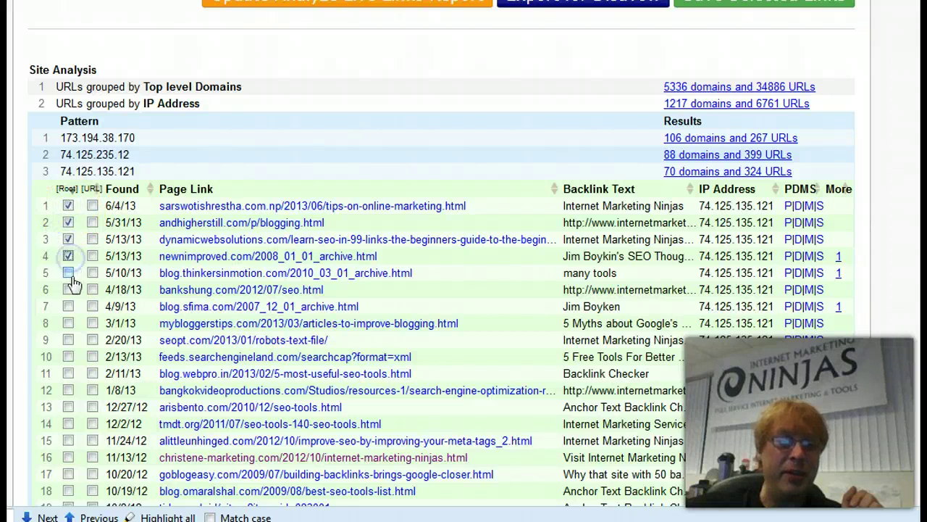
pyautogui.click(68, 308)
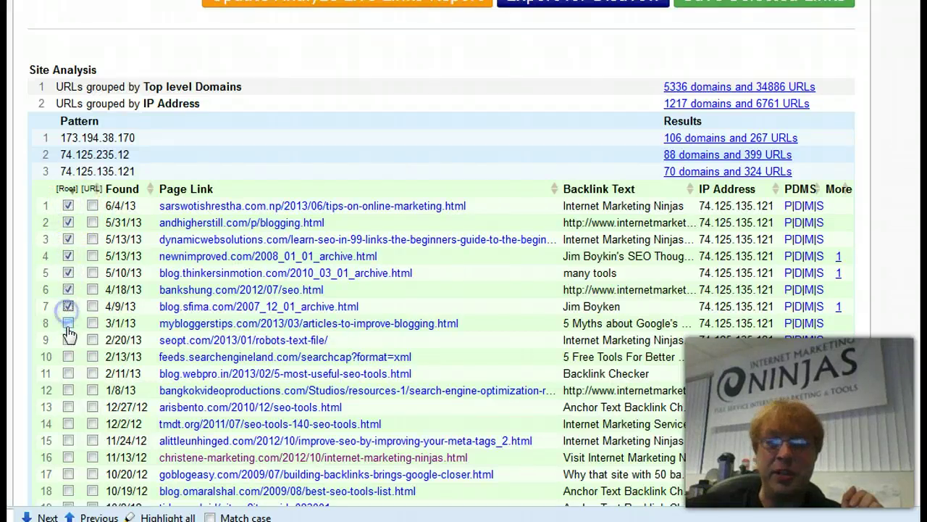
pyautogui.click(718, 172)
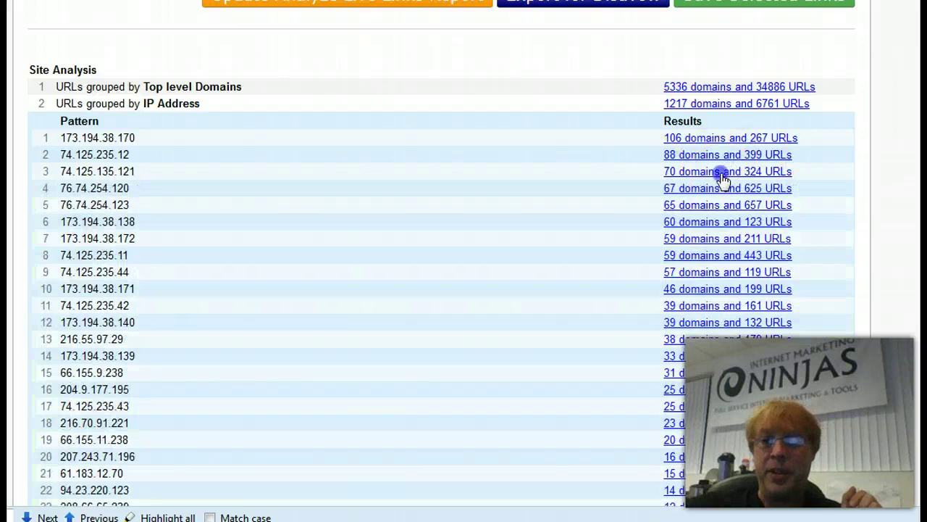
pyautogui.click(713, 103)
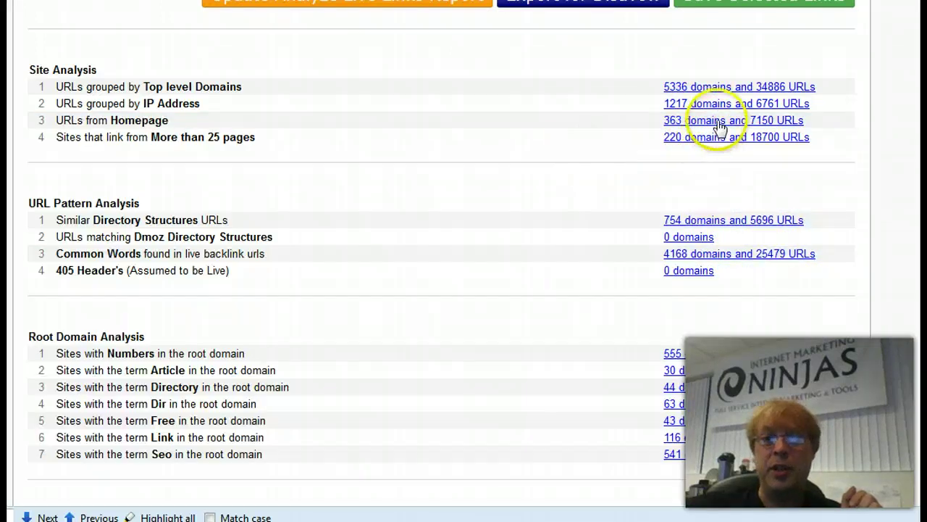
# Examine the backlinks listed under URLs from Homepage and under Sites that link from More than 25 pages.
pyautogui.click(718, 122)
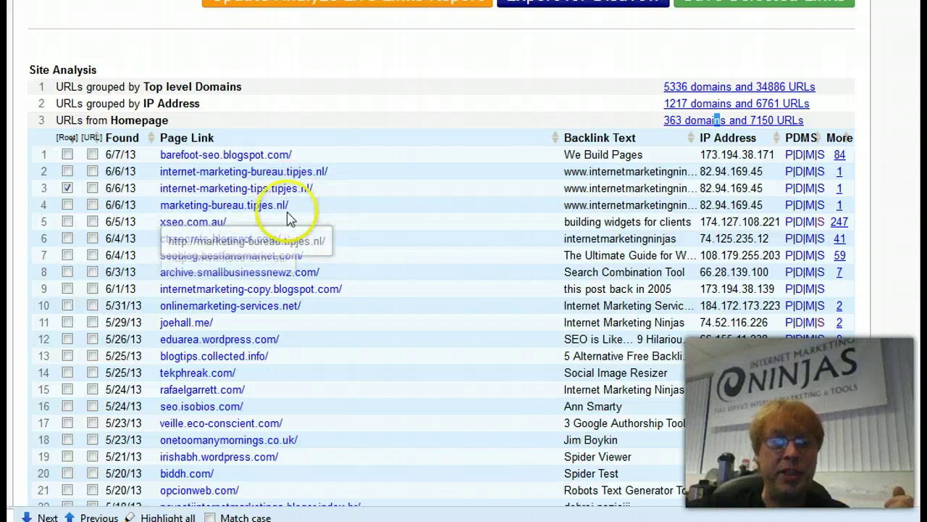
pyautogui.click(692, 121)
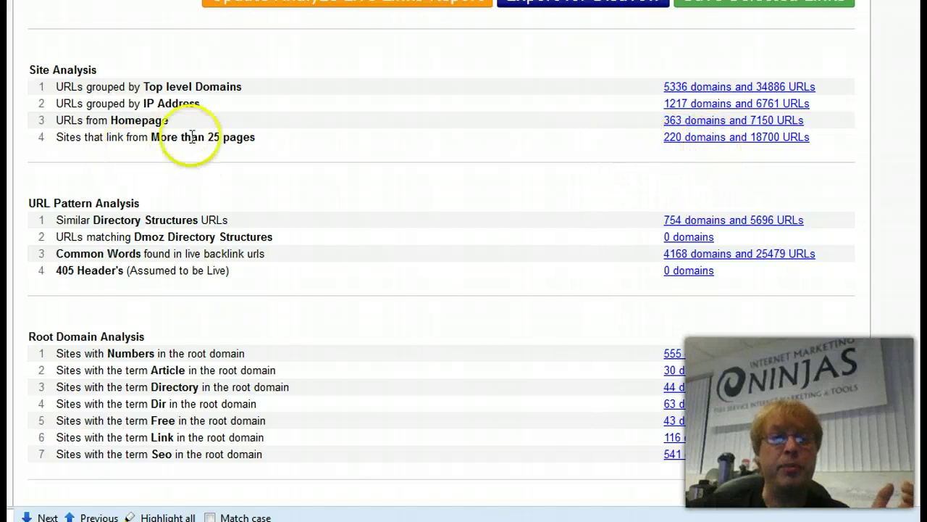
pyautogui.click(692, 137)
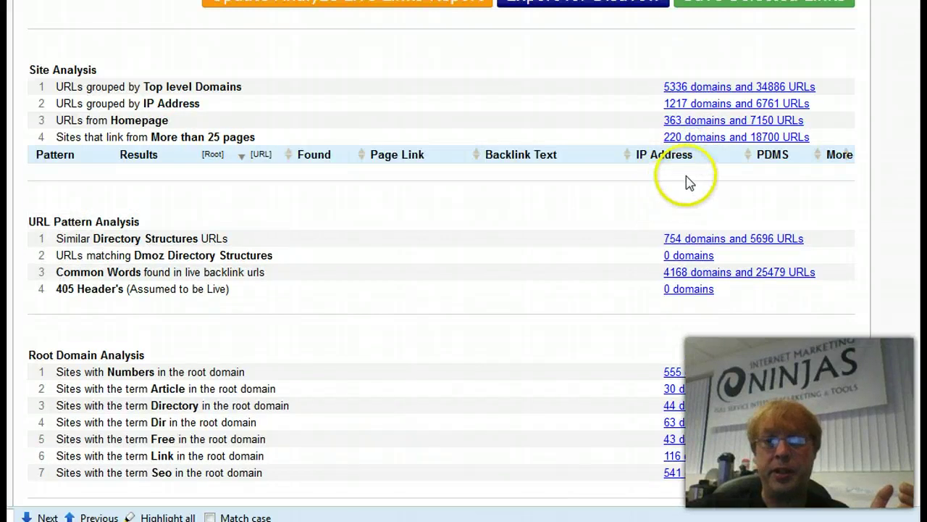
pyautogui.scroll(-2, 598, 179)
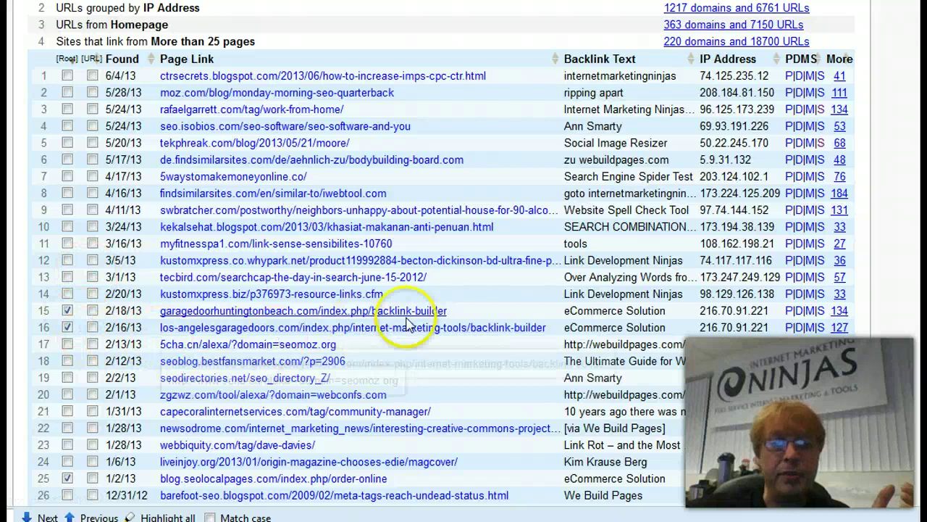
pyautogui.click(772, 44)
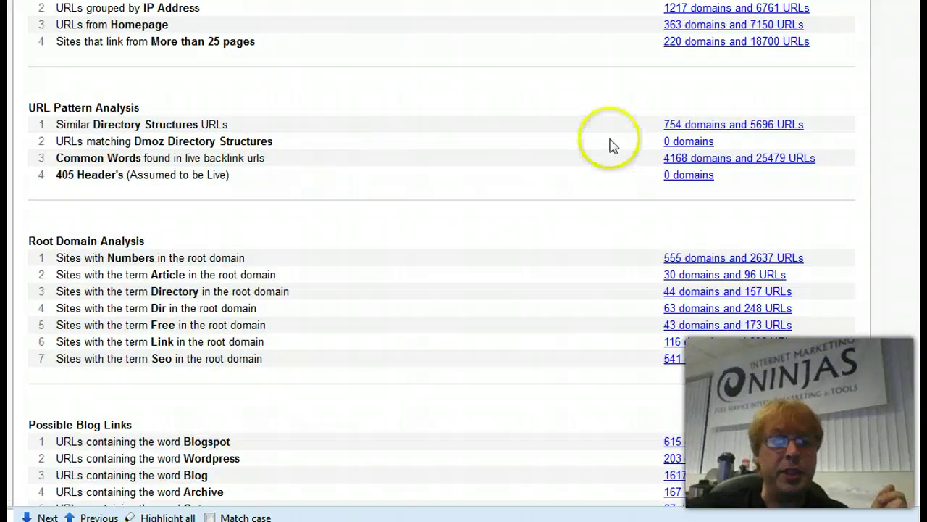
# Mark the first five backlinks matching the similar directory structure 04/basics-of-seo-some-faqs.html at root level and collapse the group.
pyautogui.click(762, 131)
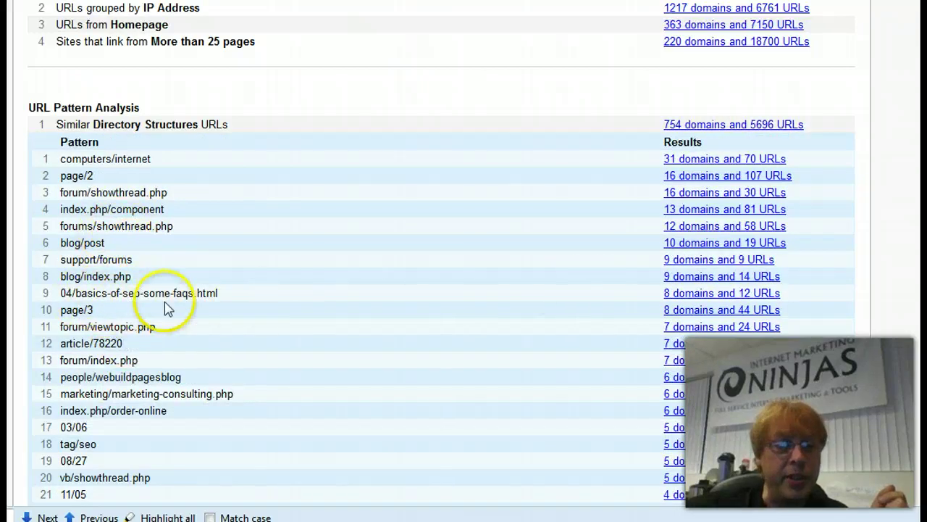
pyautogui.click(685, 295)
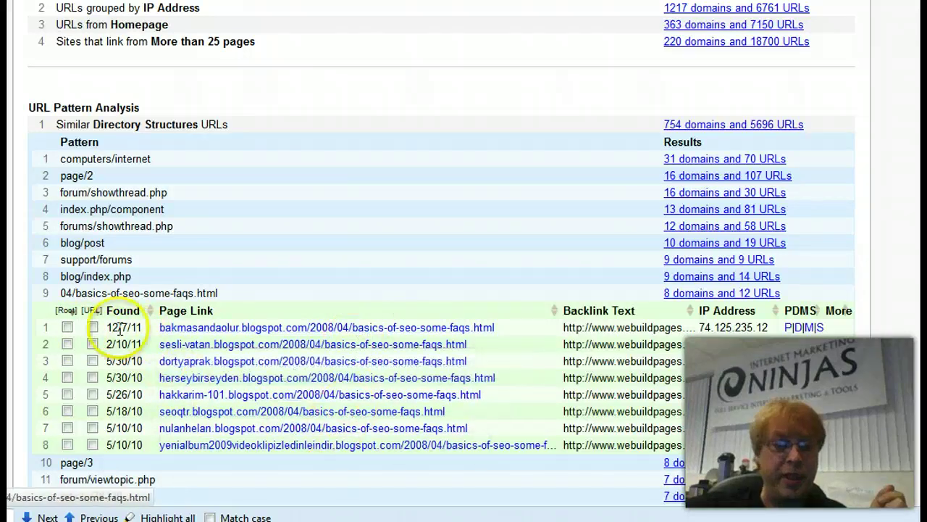
pyautogui.click(67, 327)
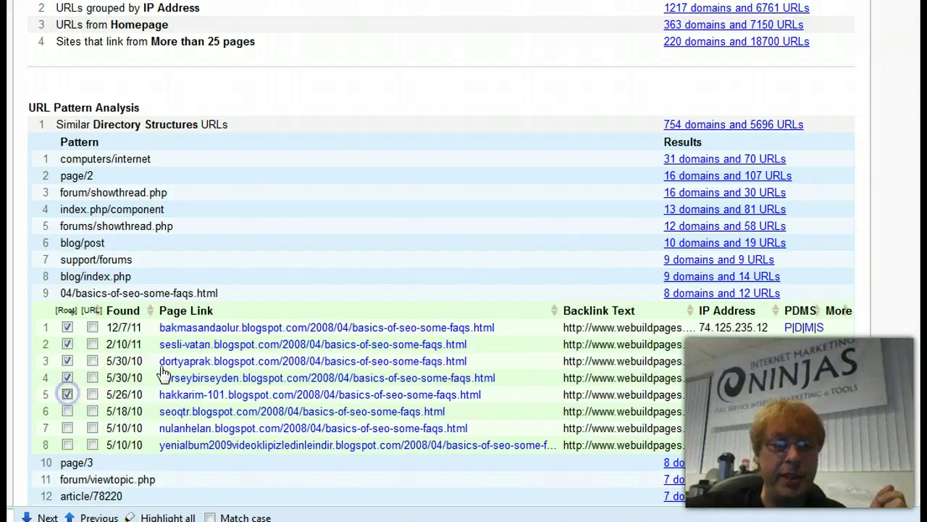
pyautogui.click(667, 293)
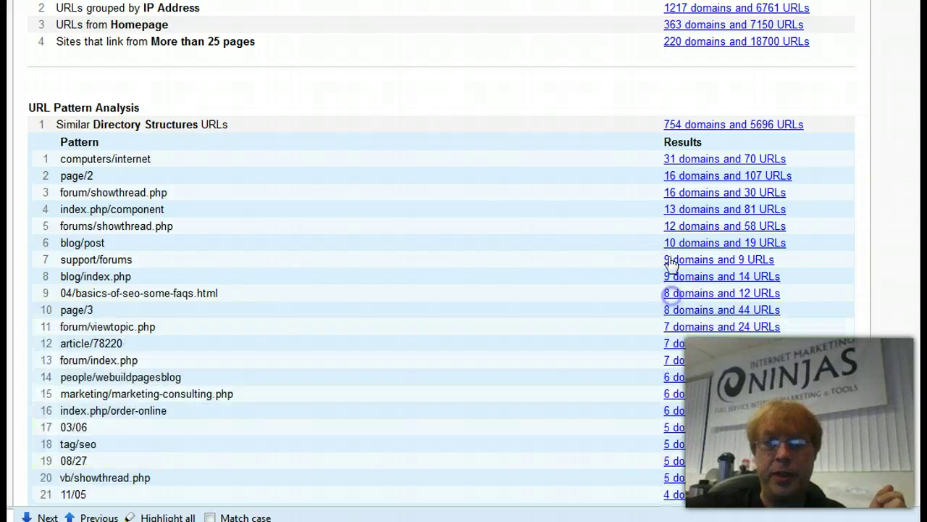
pyautogui.click(689, 125)
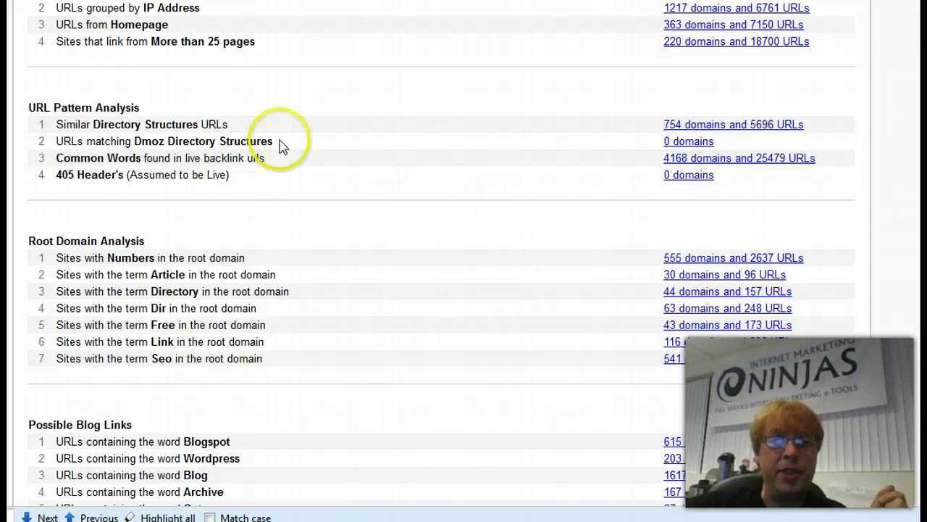
# Expand the Common Words found in live backlink URLs and examine the listed word patterns.
pyautogui.click(681, 158)
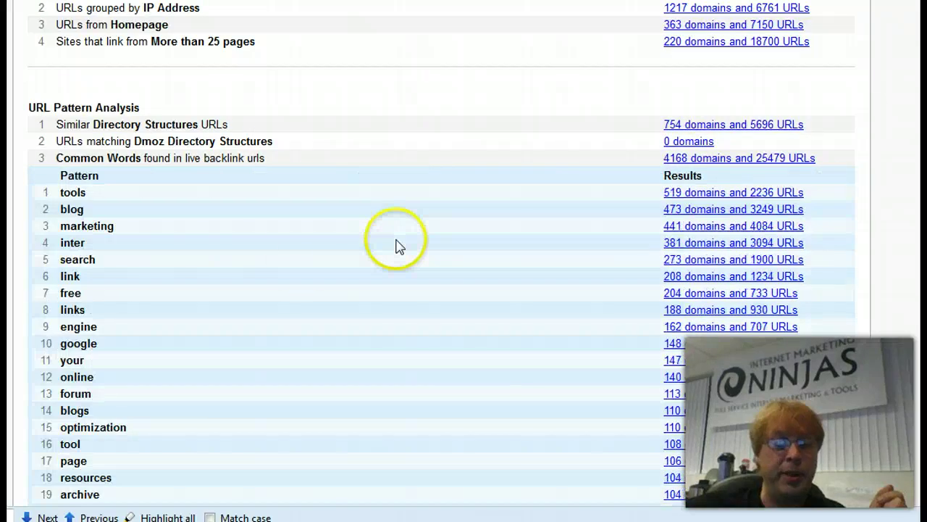
pyautogui.scroll(-5, 202, 283)
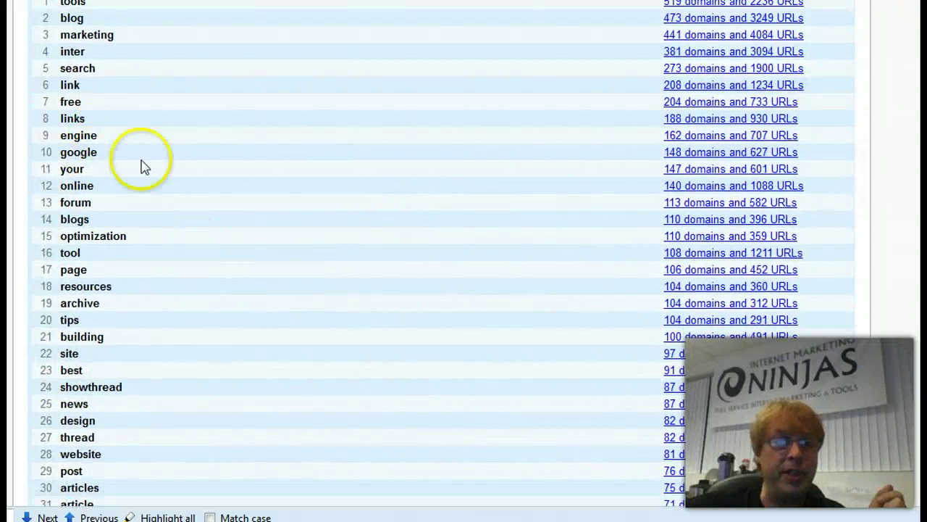